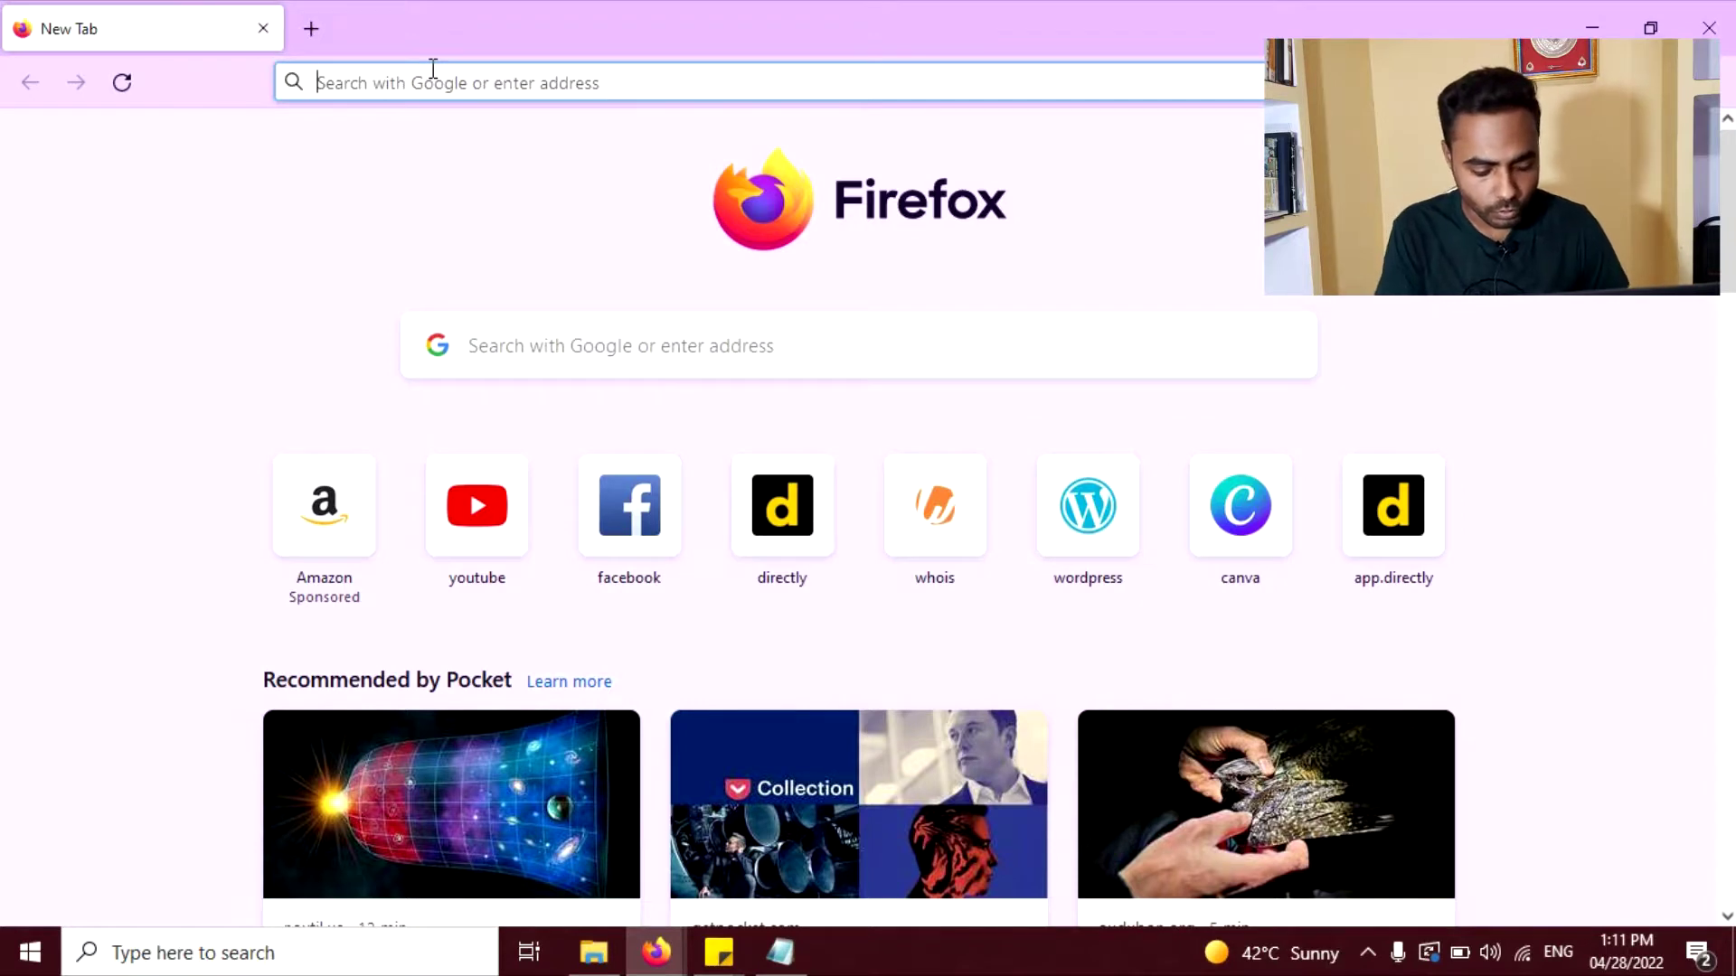
Go to the Pixlr website and launch the Pixlr E photo editor
{"action": "type", "text": "pixlr.com/"}
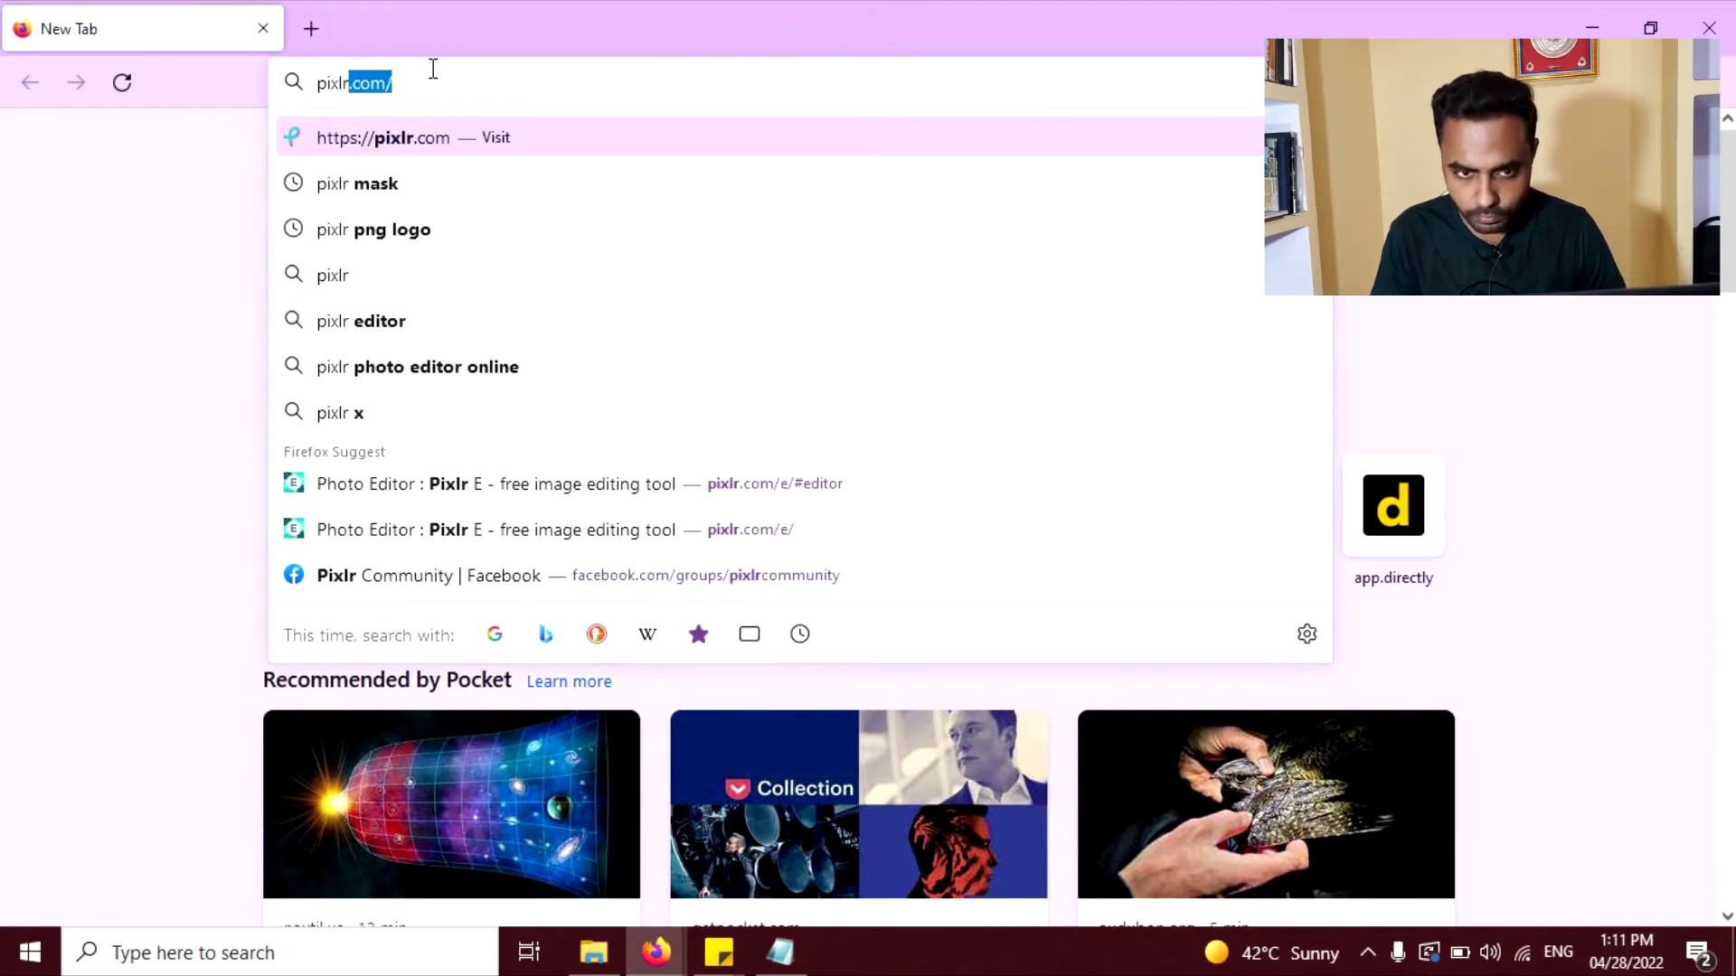
{"action": "key", "text": "Return"}
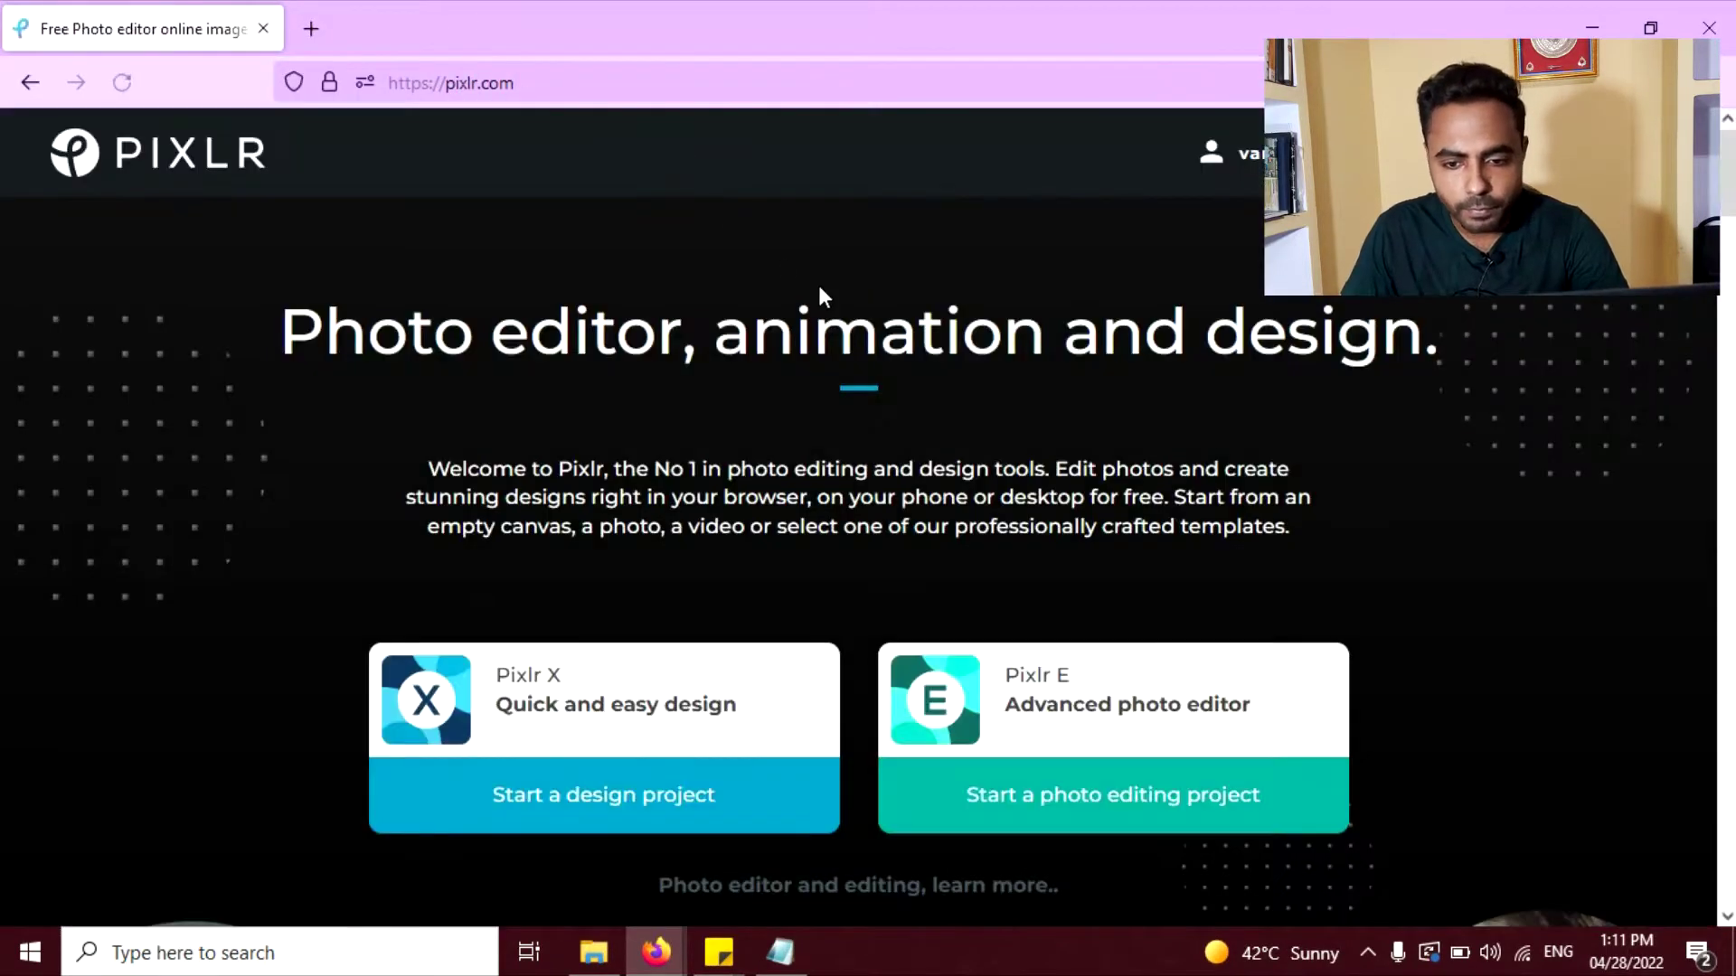
{"action": "scroll", "coordinate": [1076, 578], "scroll_direction": "down", "scroll_amount": 1}
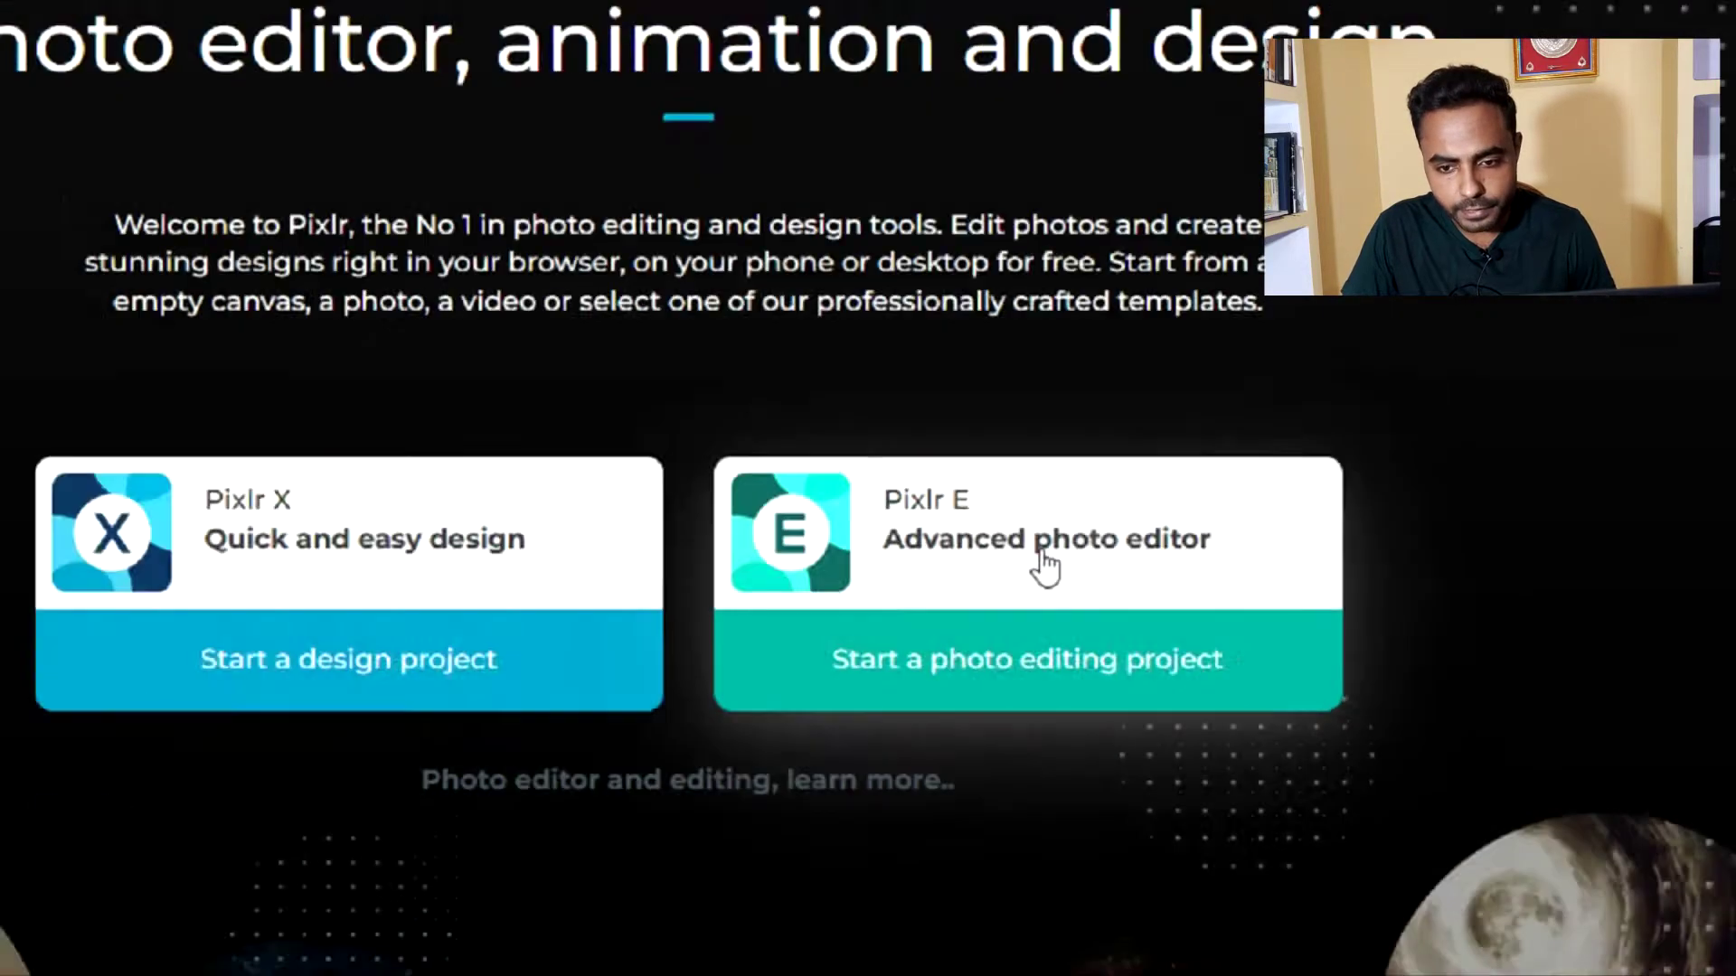
{"action": "left_click", "coordinate": [1118, 597]}
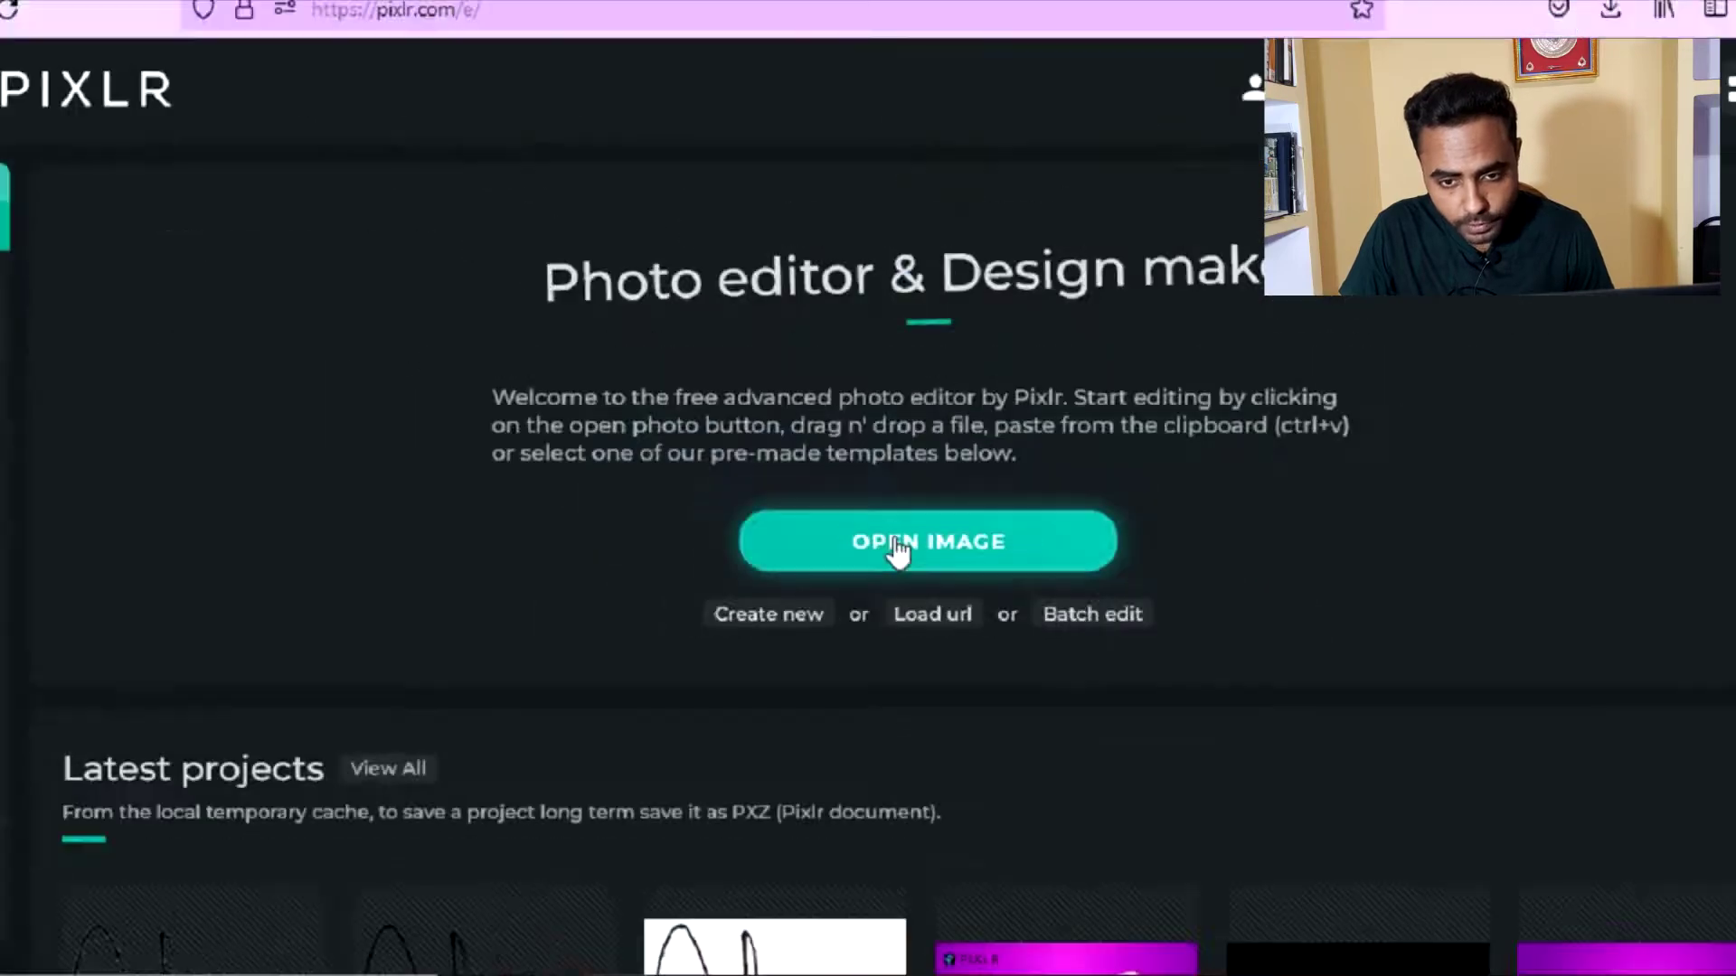
Open the Untitled signature image in Pixlr E
{"action": "left_click", "coordinate": [899, 548]}
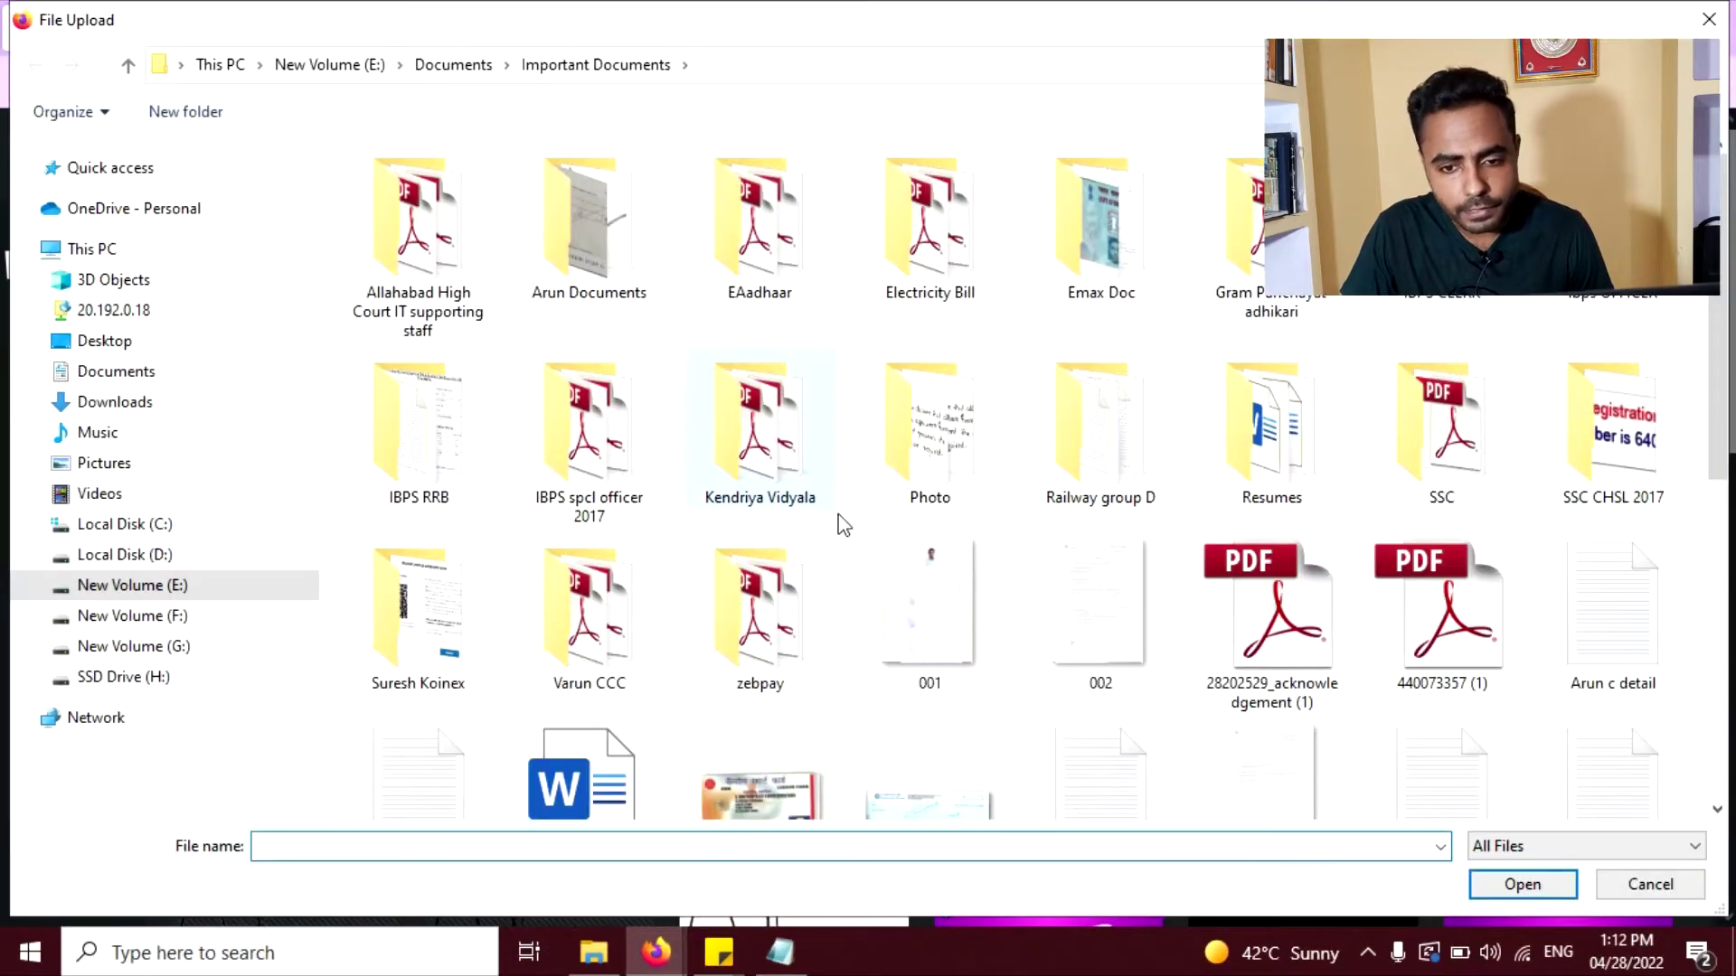
{"action": "scroll", "coordinate": [843, 524], "scroll_direction": "down", "scroll_amount": 5}
{"action": "left_click", "coordinate": [924, 798]}
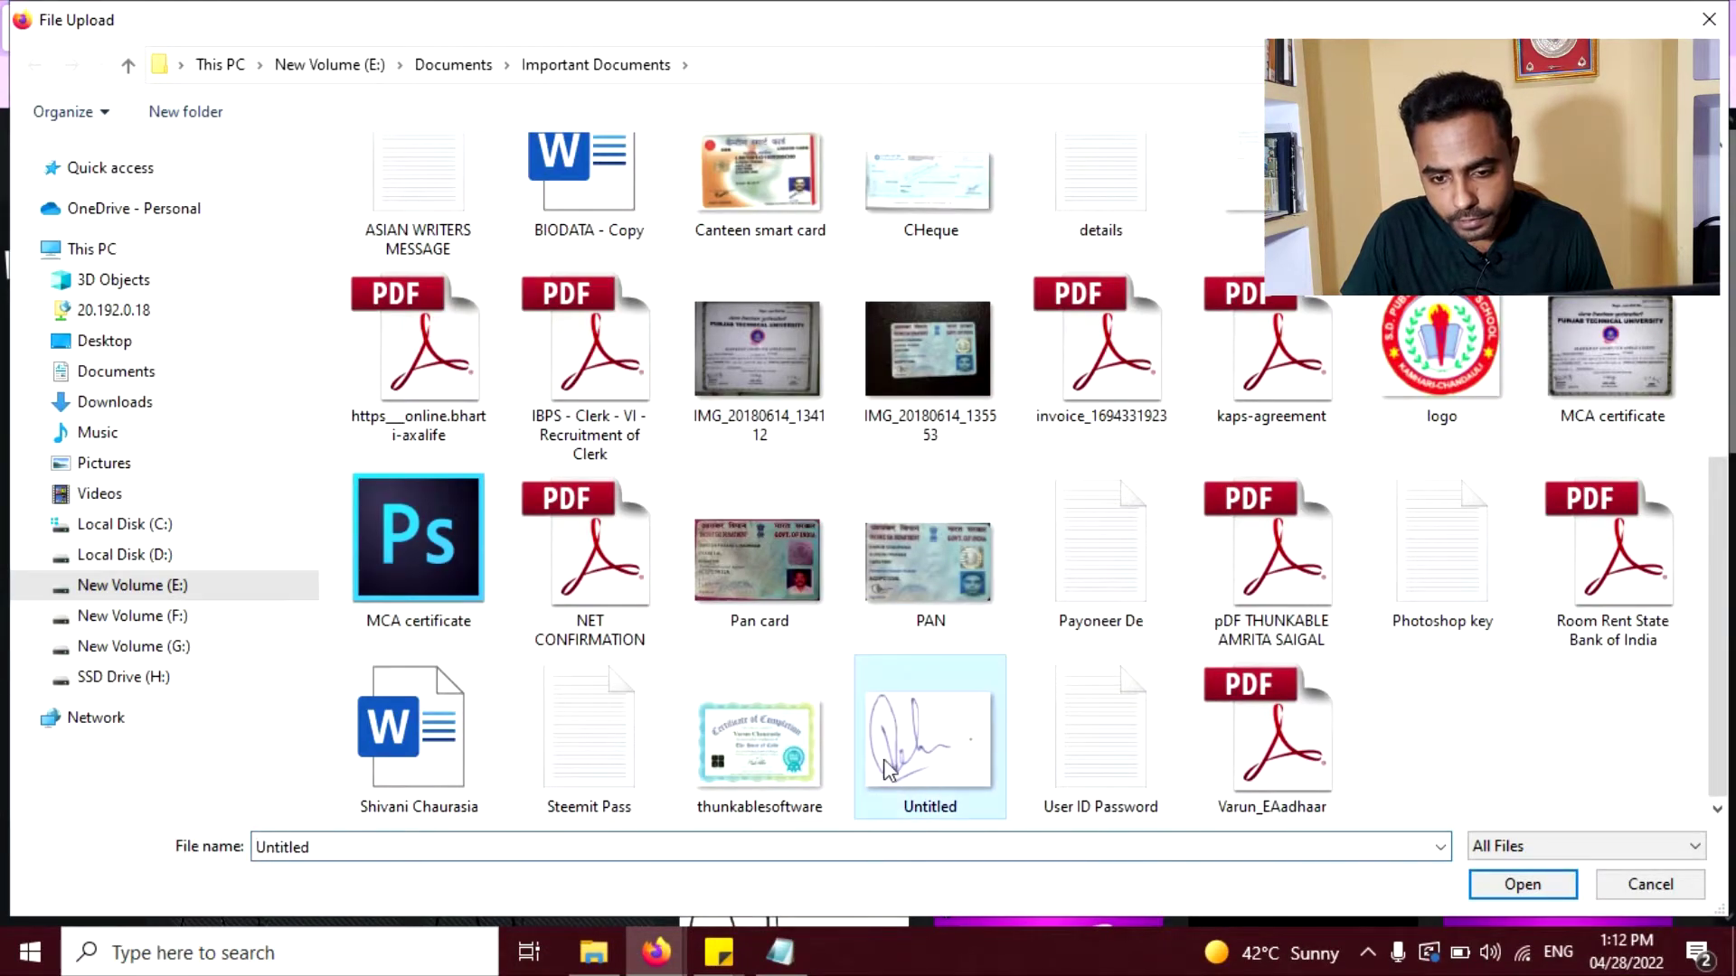
{"action": "left_click", "coordinate": [1509, 884]}
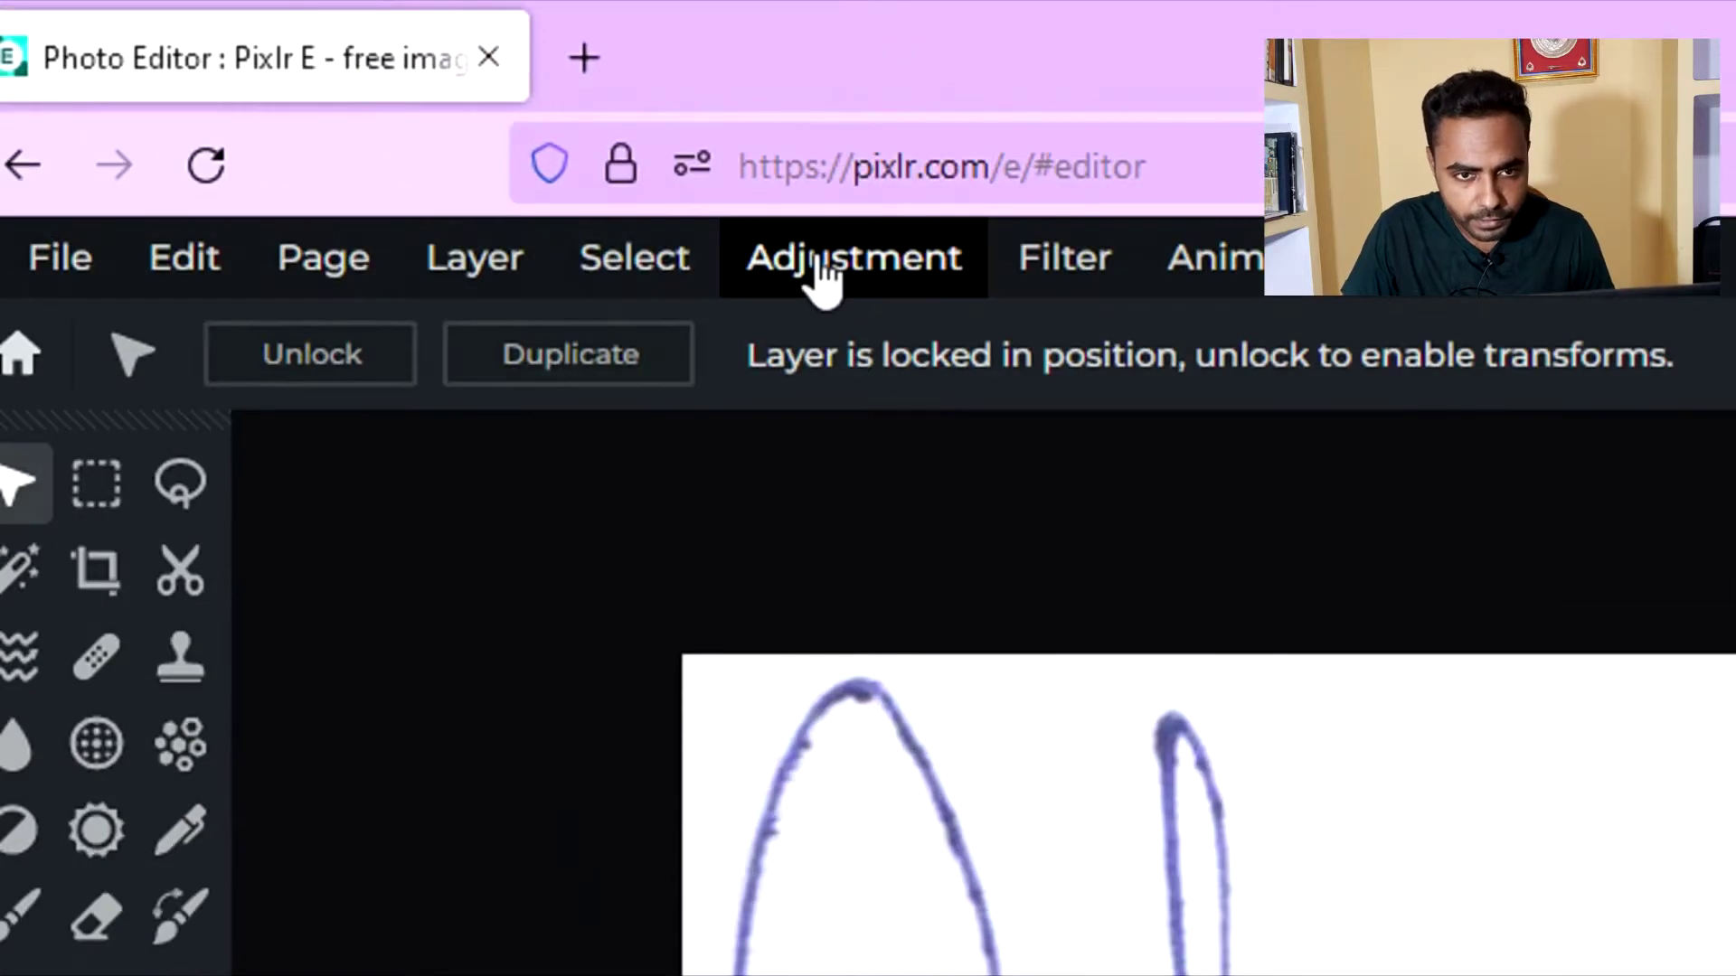
Apply Auto B&W to the signature, then set Highlights to -200
{"action": "left_click", "coordinate": [463, 134]}
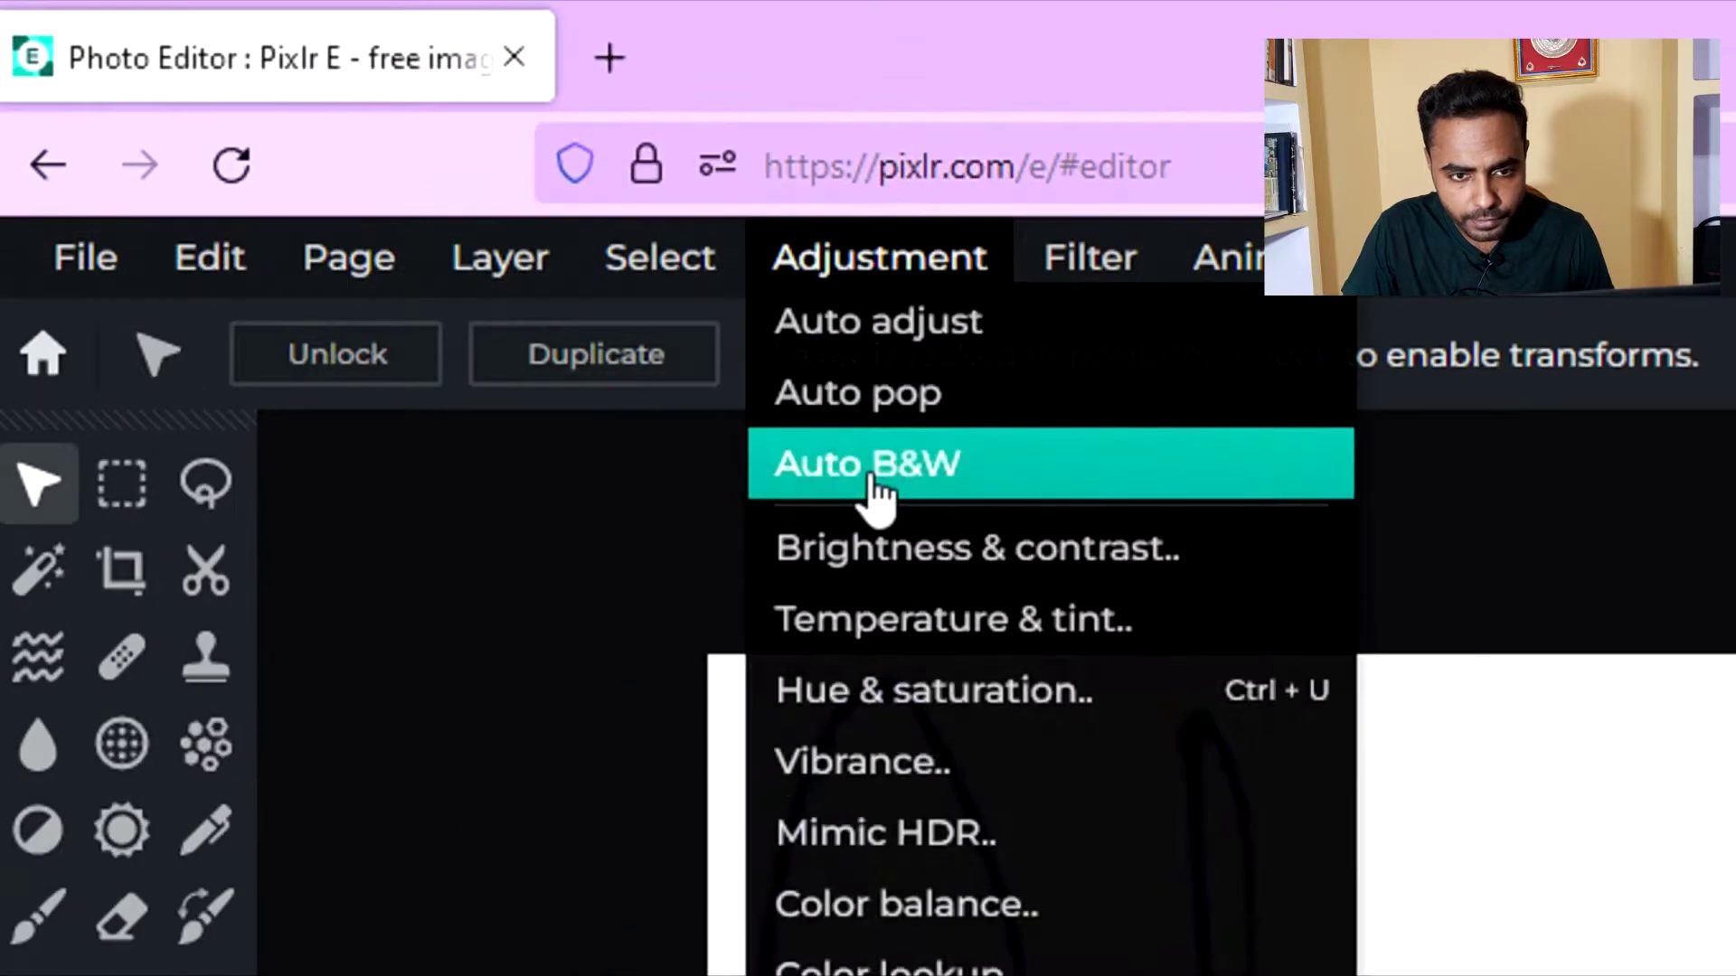
{"action": "left_click", "coordinate": [443, 233]}
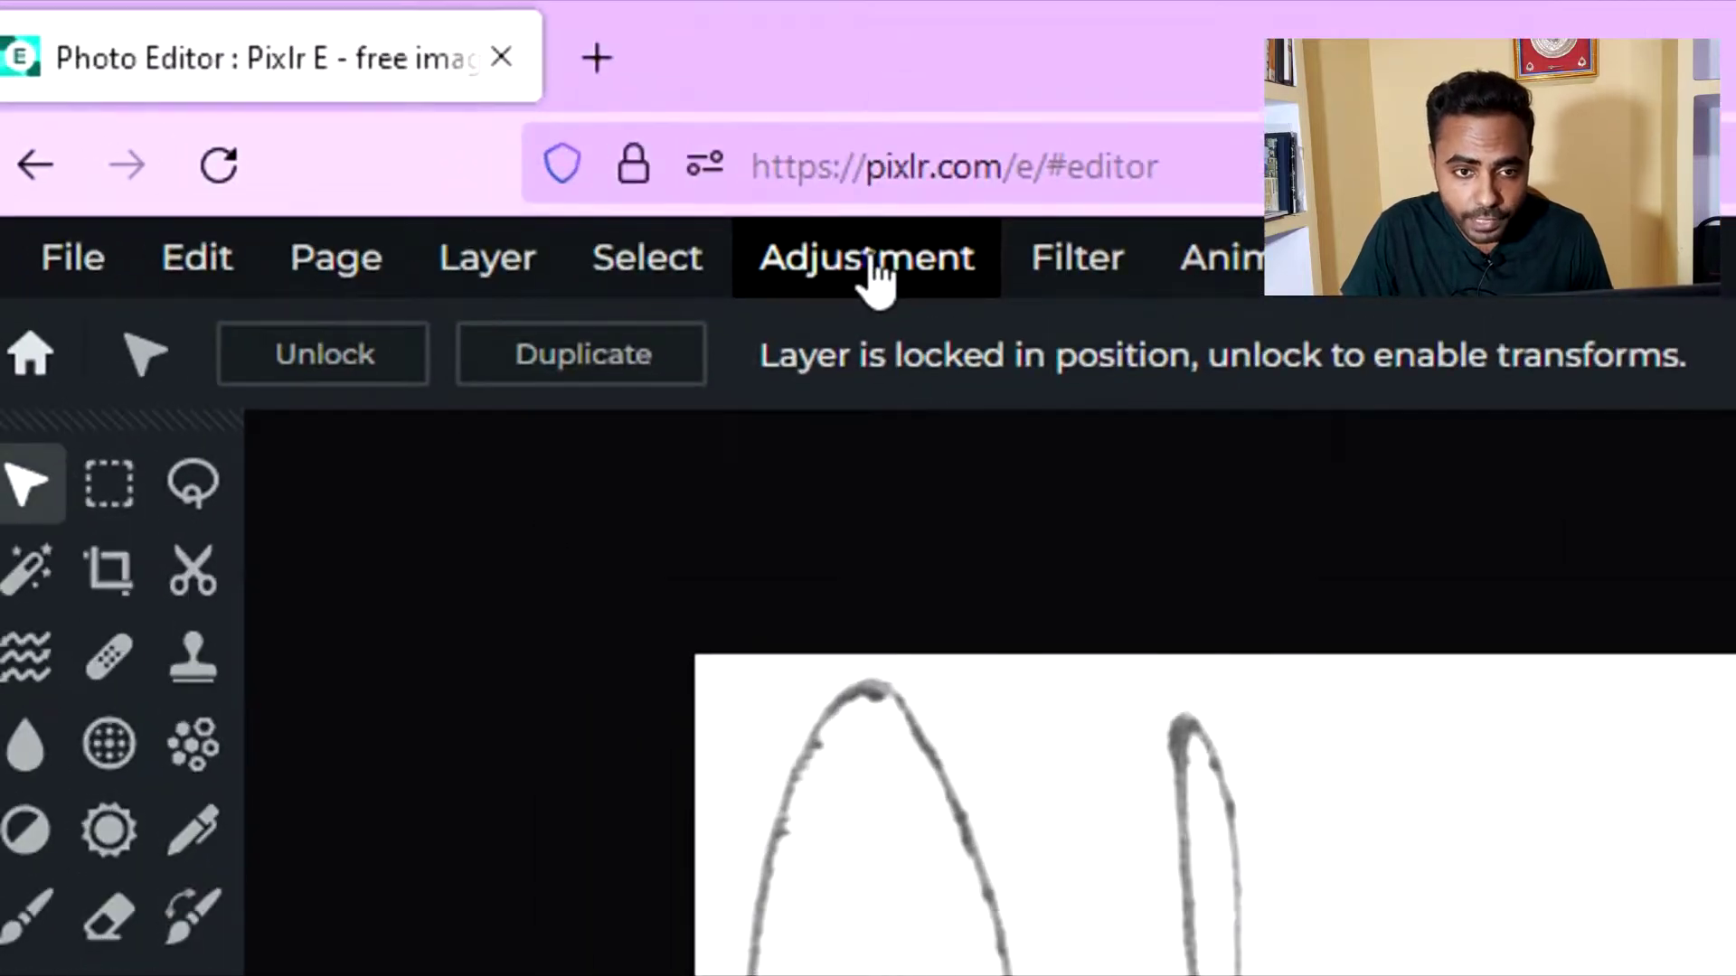
{"action": "left_click", "coordinate": [446, 128]}
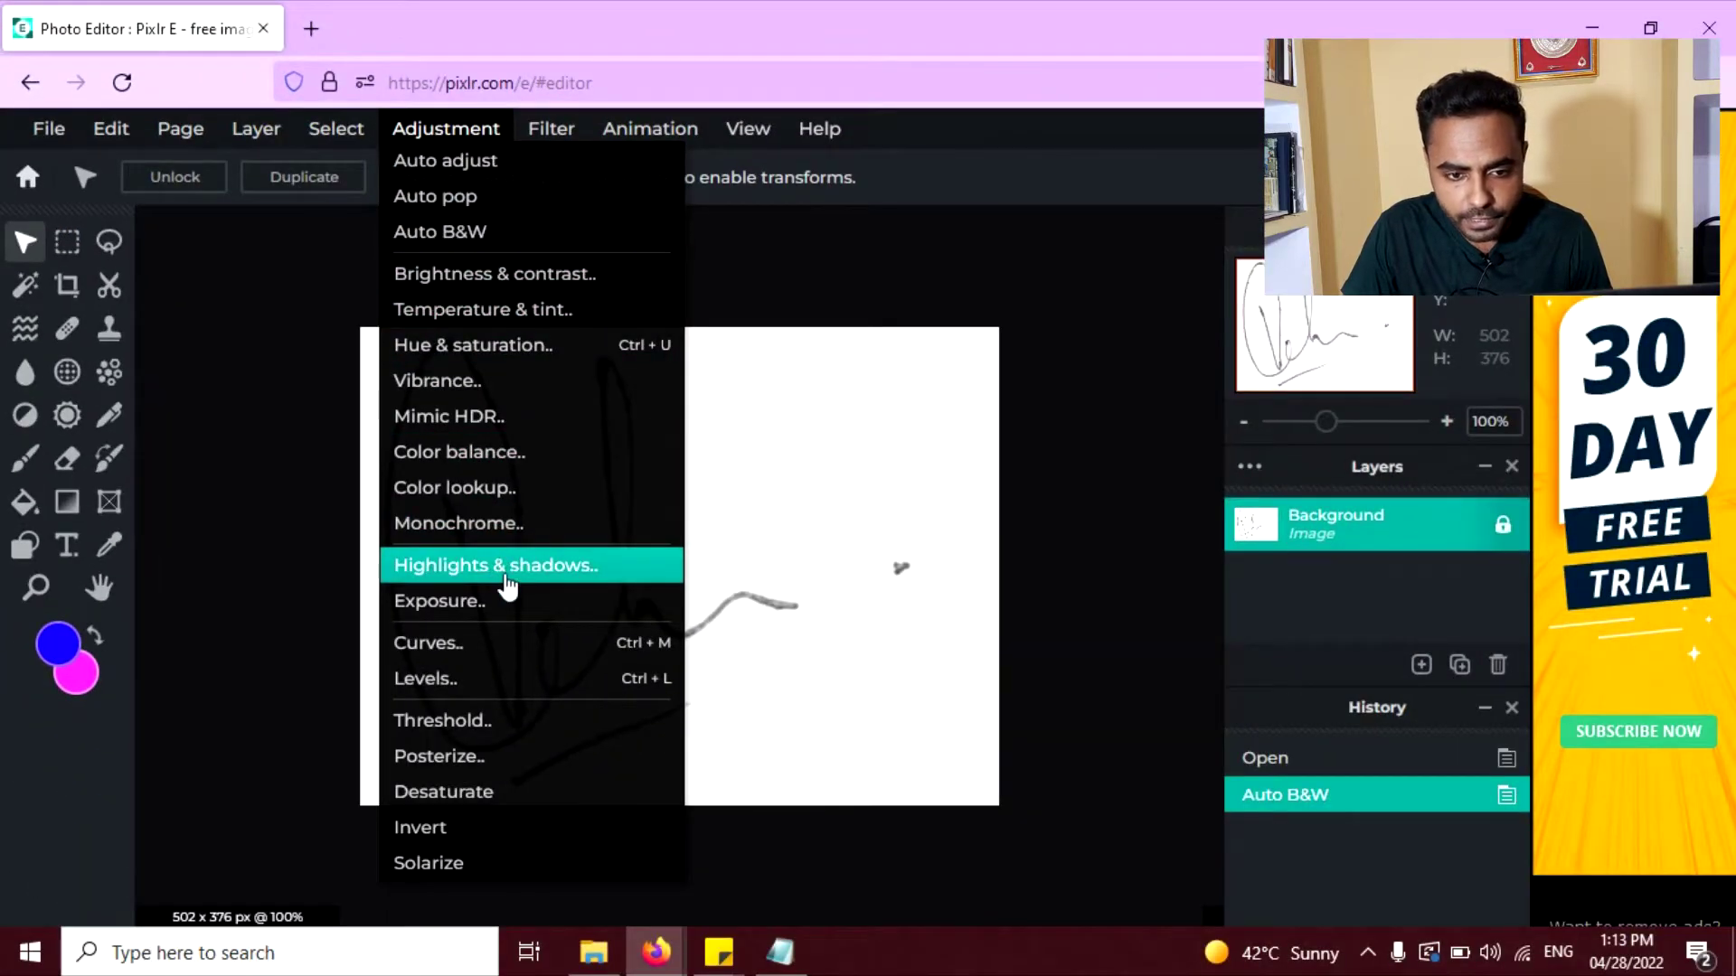
{"action": "left_click", "coordinate": [506, 568]}
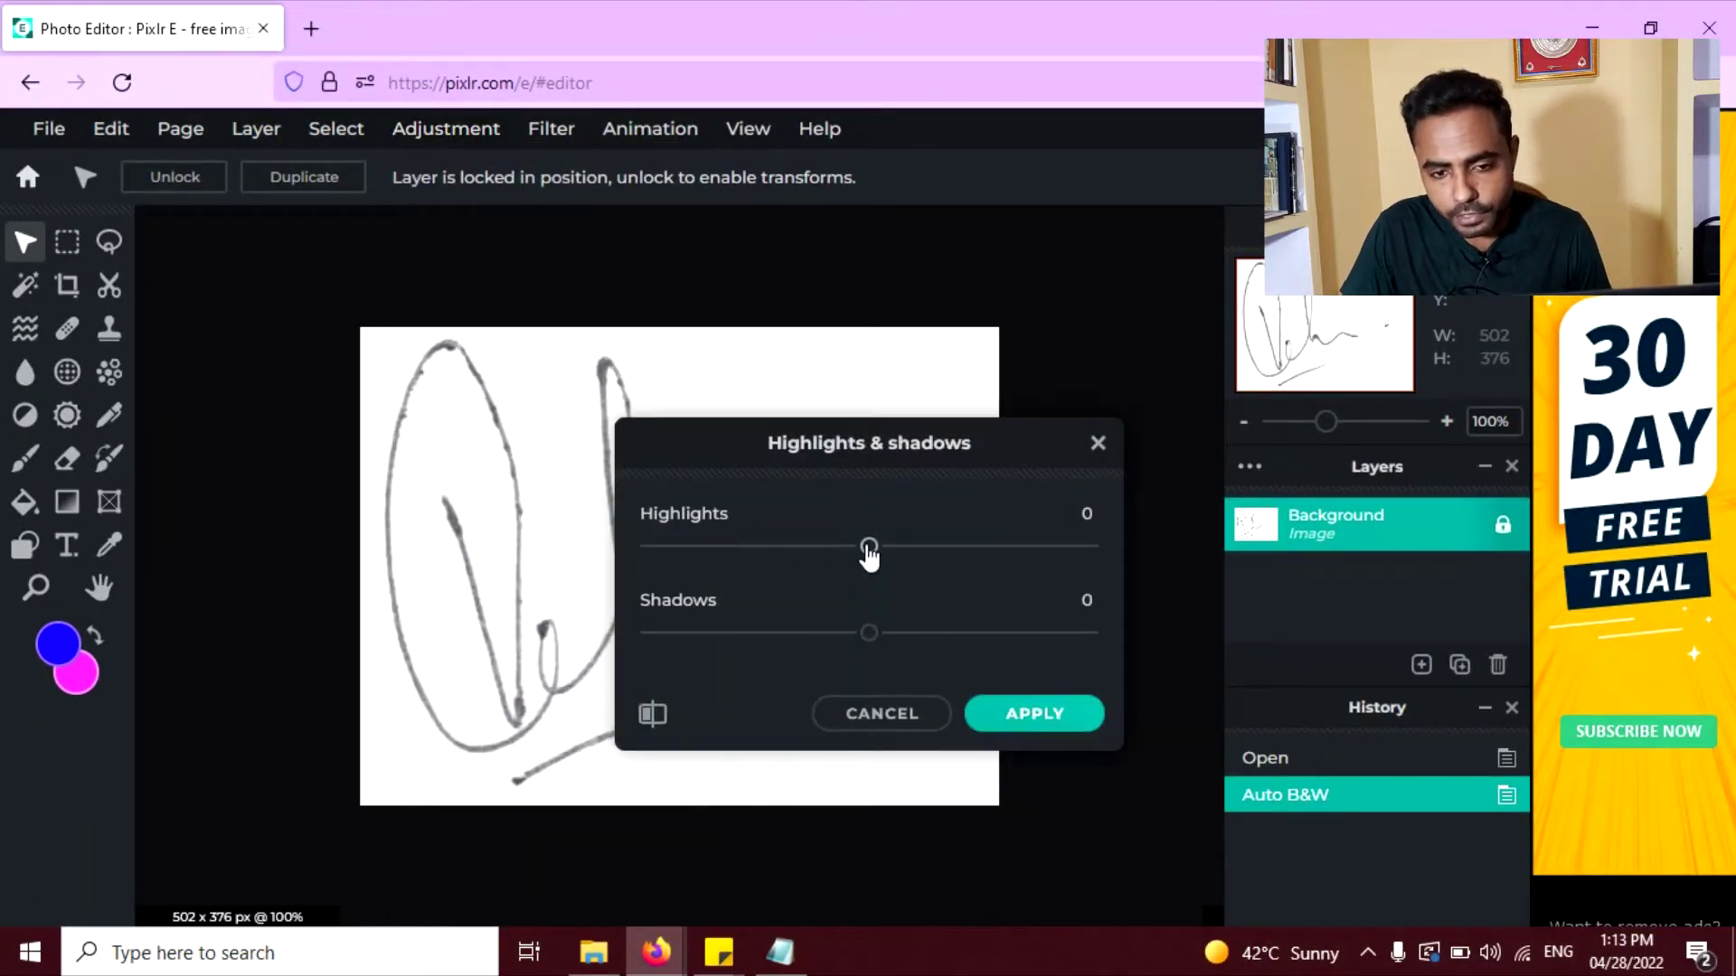
{"action": "left_click_drag", "start_coordinate": [868, 552], "coordinate": [587, 549]}
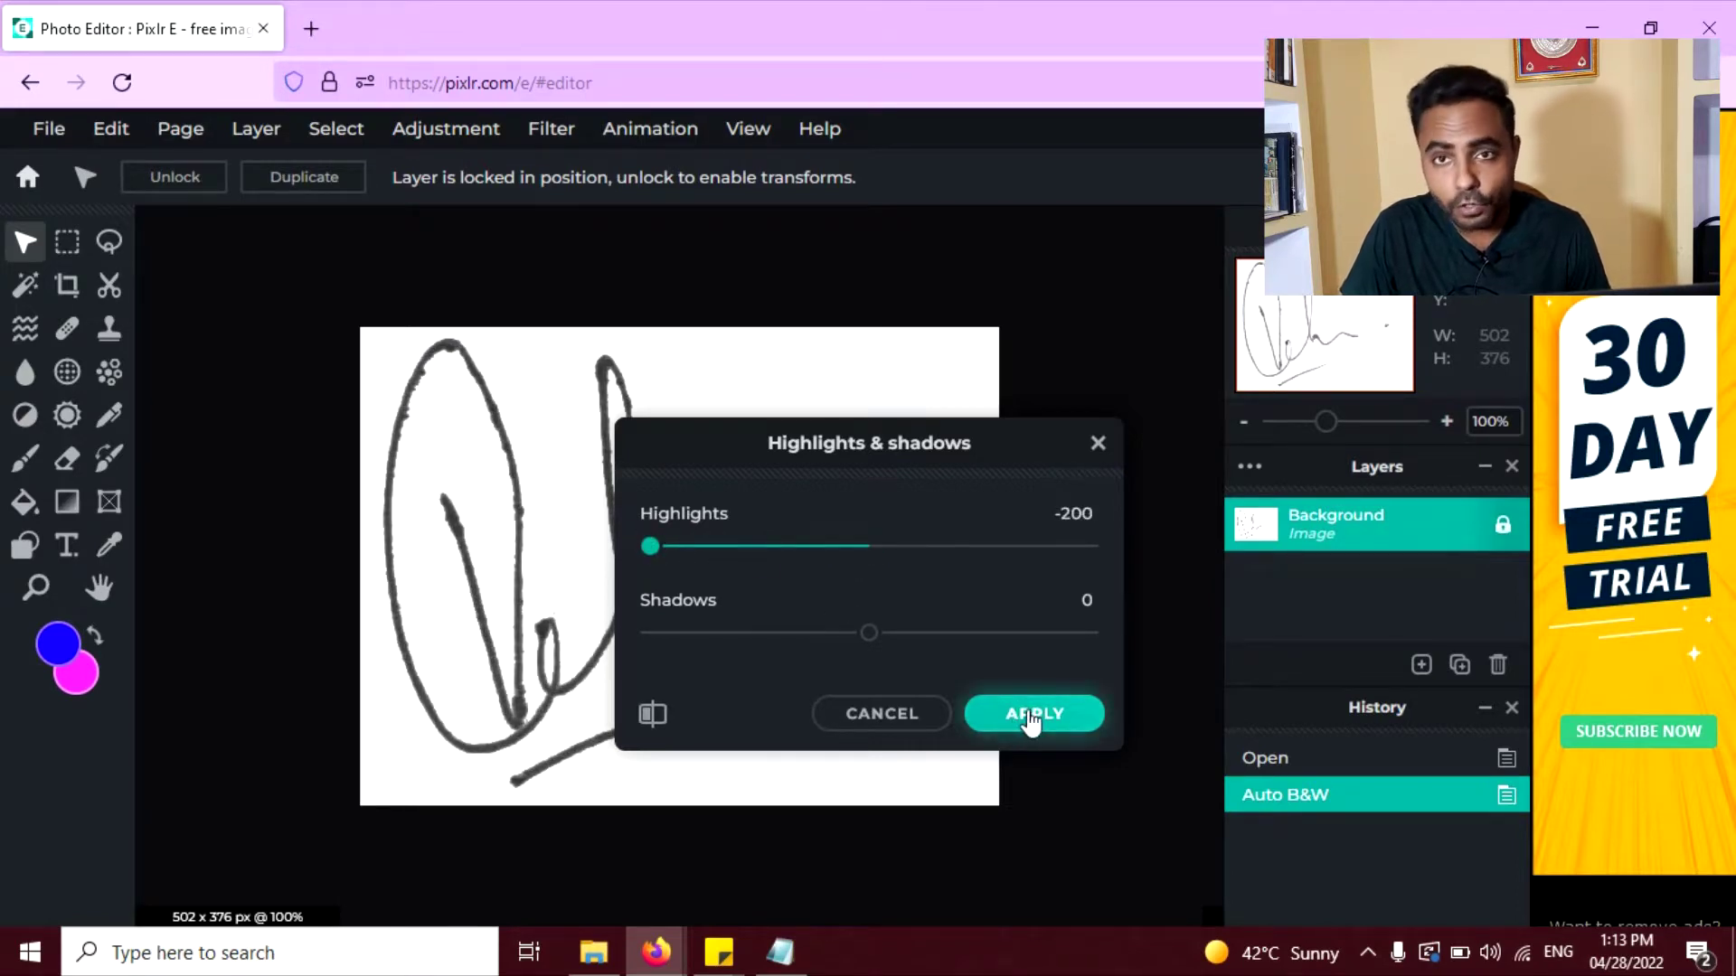
{"action": "left_click", "coordinate": [1031, 719]}
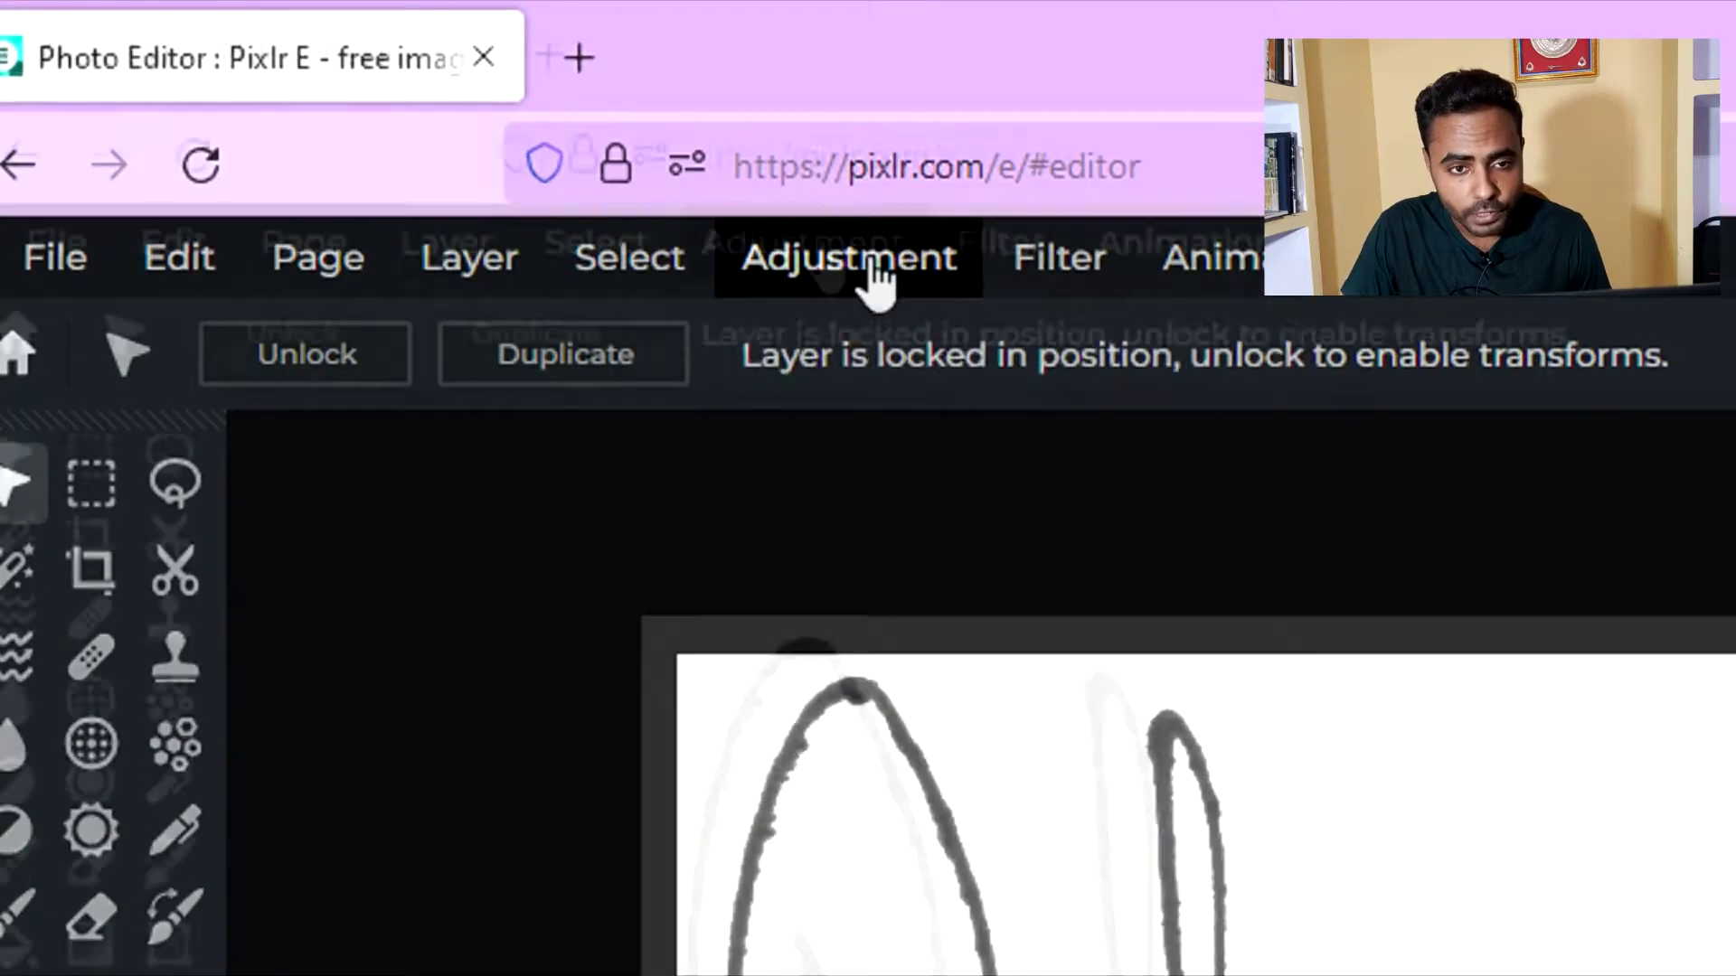
Raise Contrast to 100 with Brightness & contrast to sharpen the strokes
{"action": "left_click", "coordinate": [452, 131]}
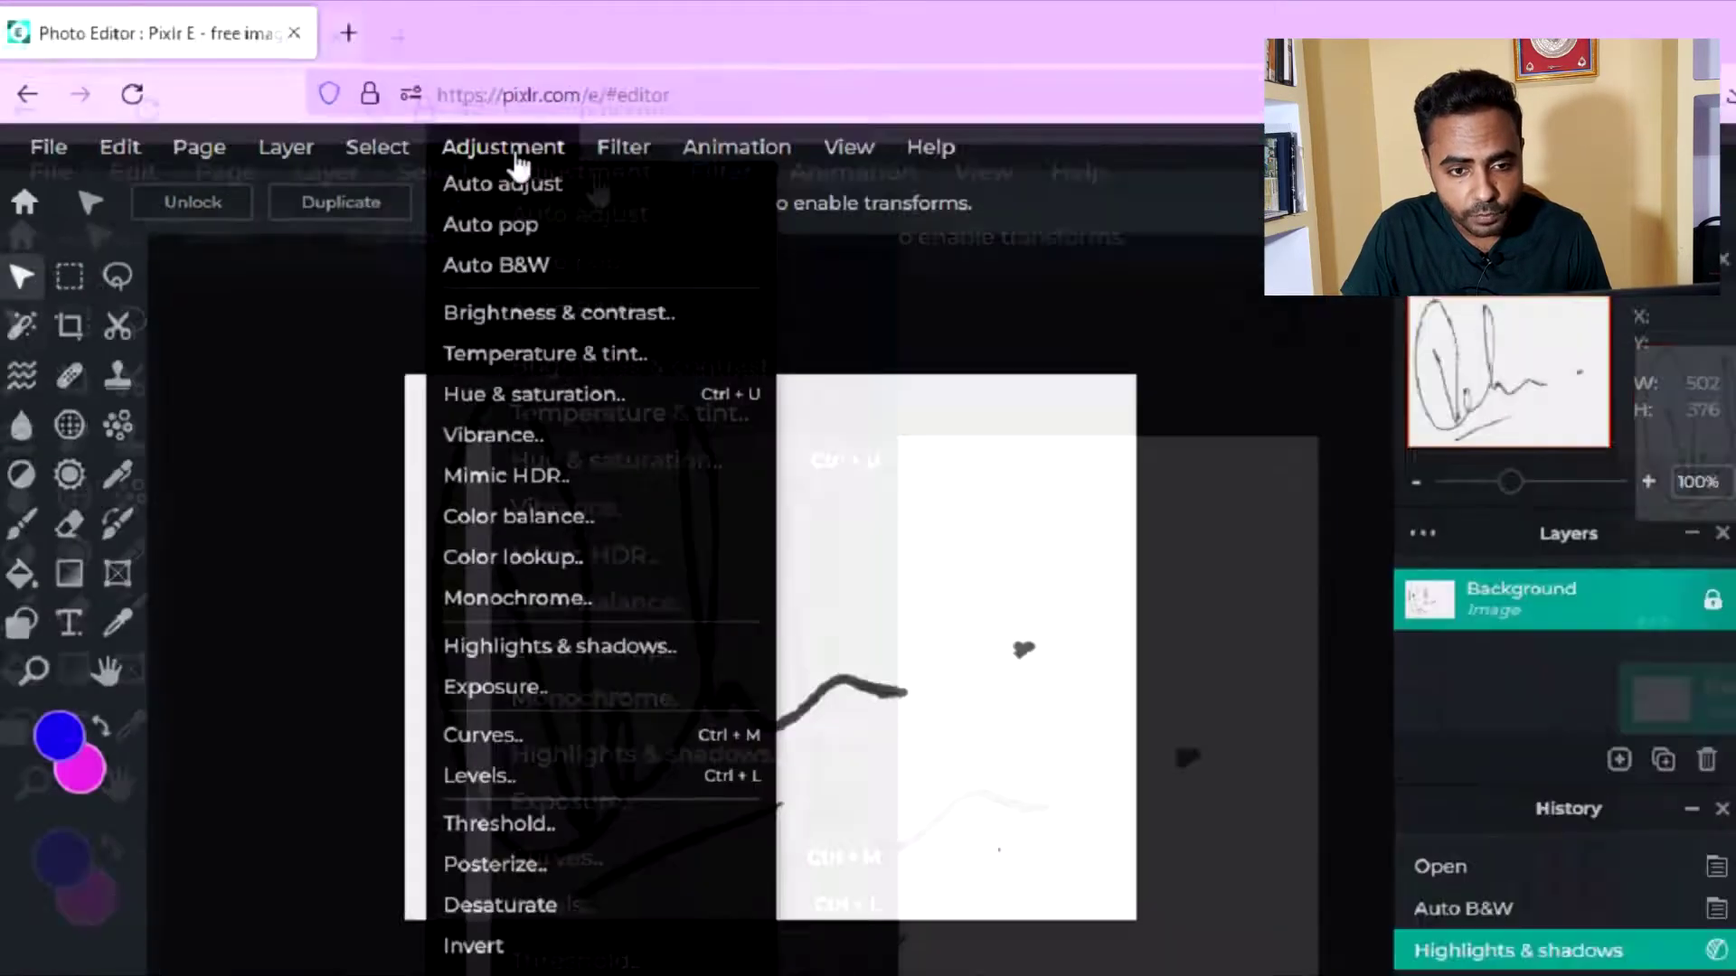
{"action": "left_click", "coordinate": [469, 276]}
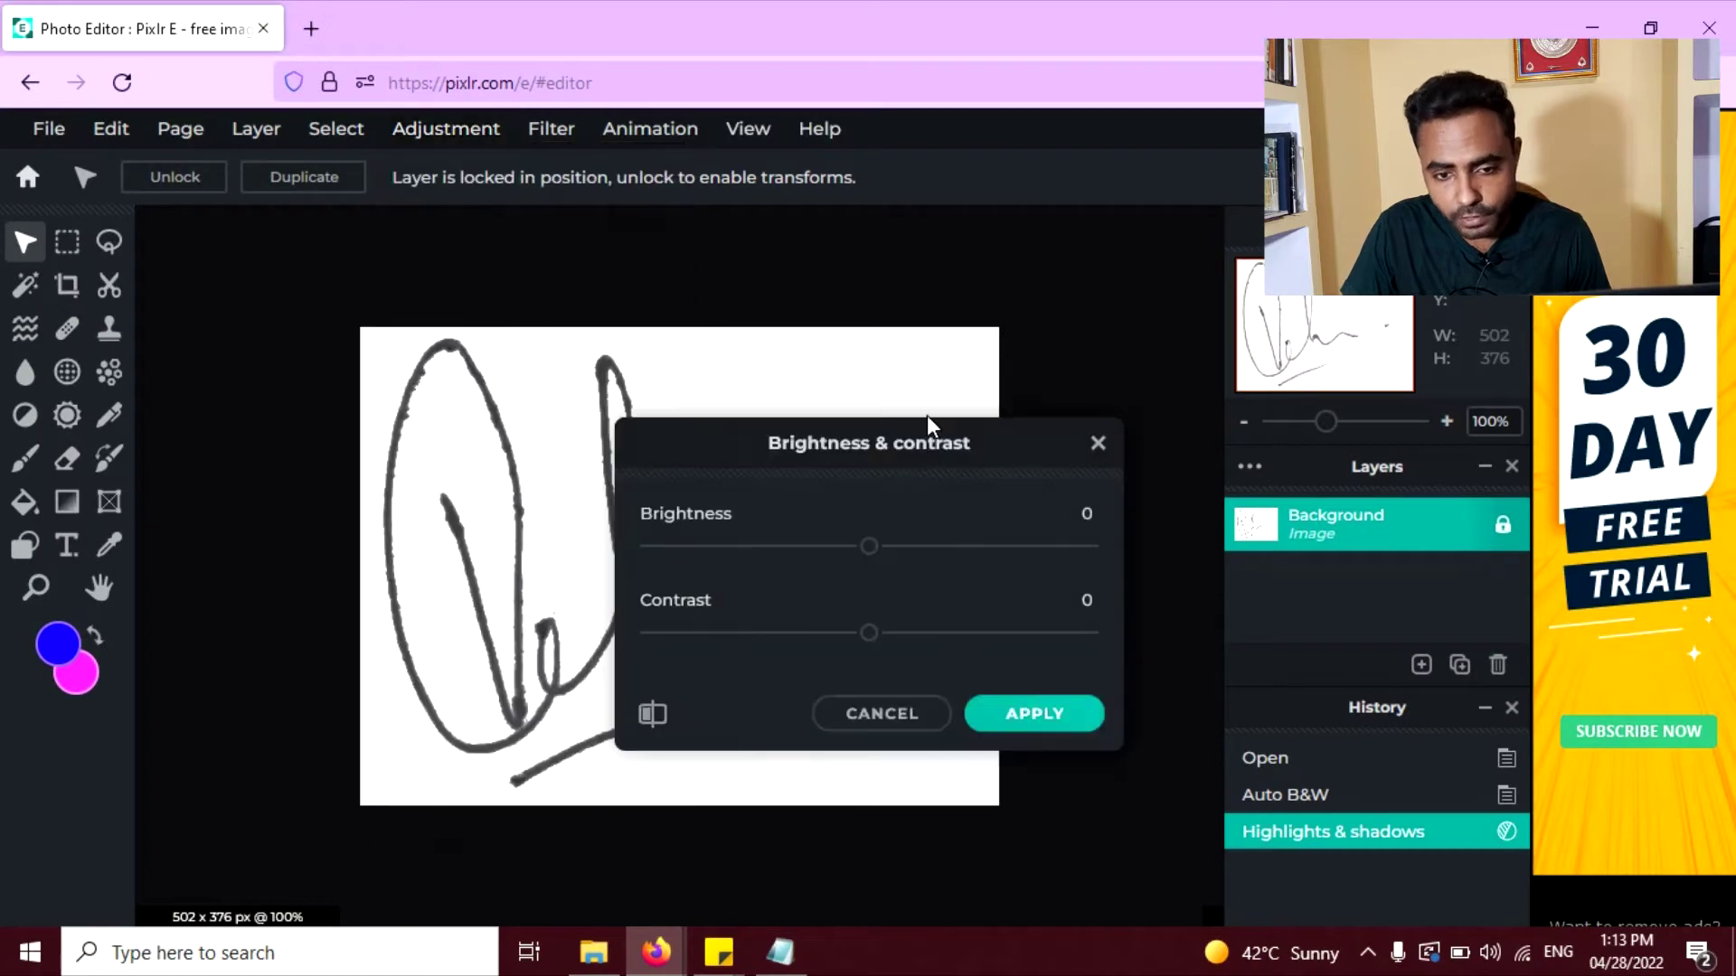
{"action": "left_click_drag", "start_coordinate": [872, 634], "coordinate": [1094, 637]}
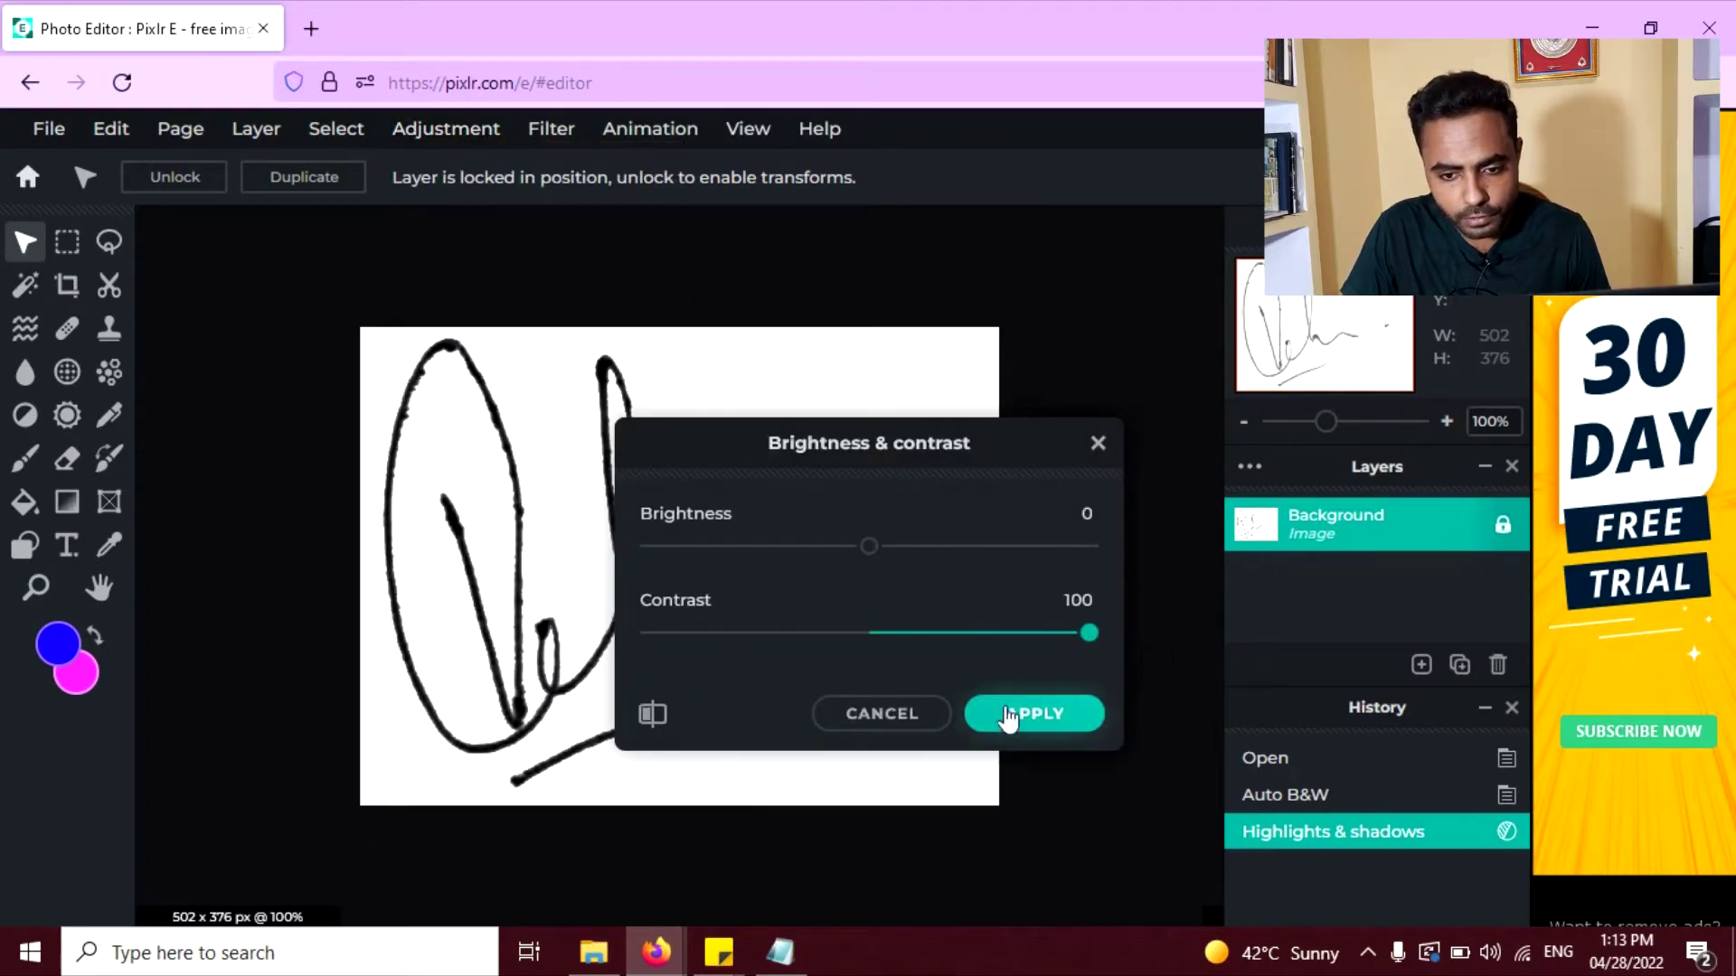
{"action": "left_click", "coordinate": [1011, 716]}
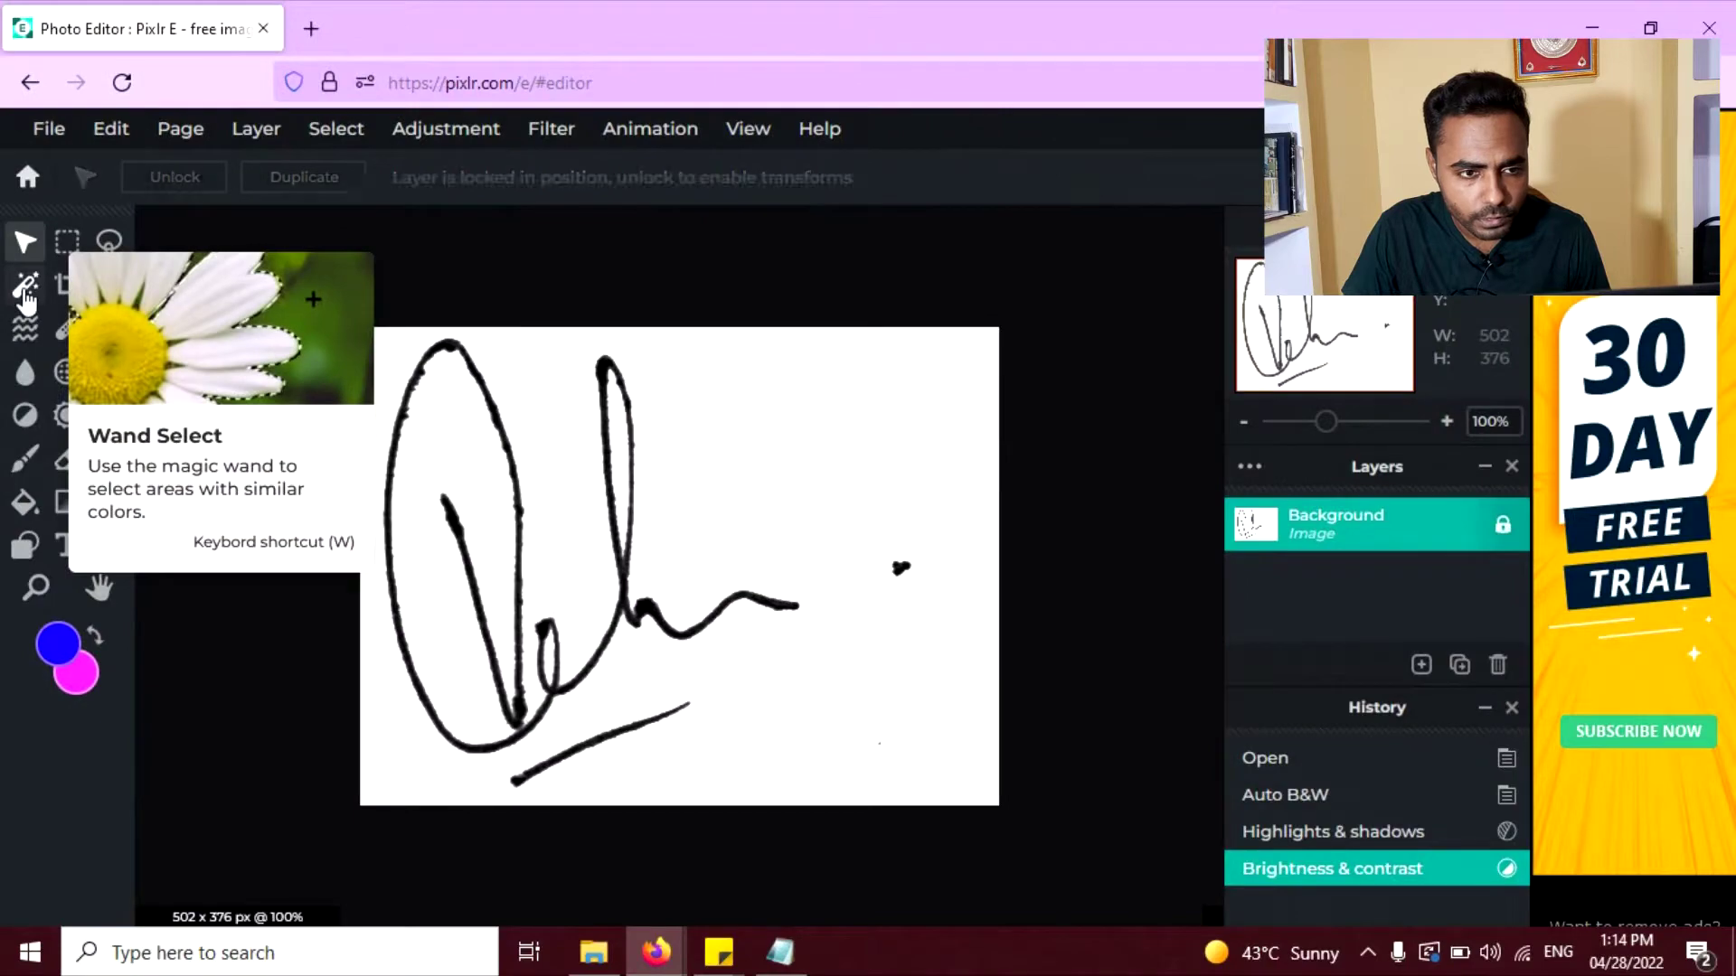
Delete the white background around the signature using the Wand Select tool
{"action": "left_click", "coordinate": [50, 477]}
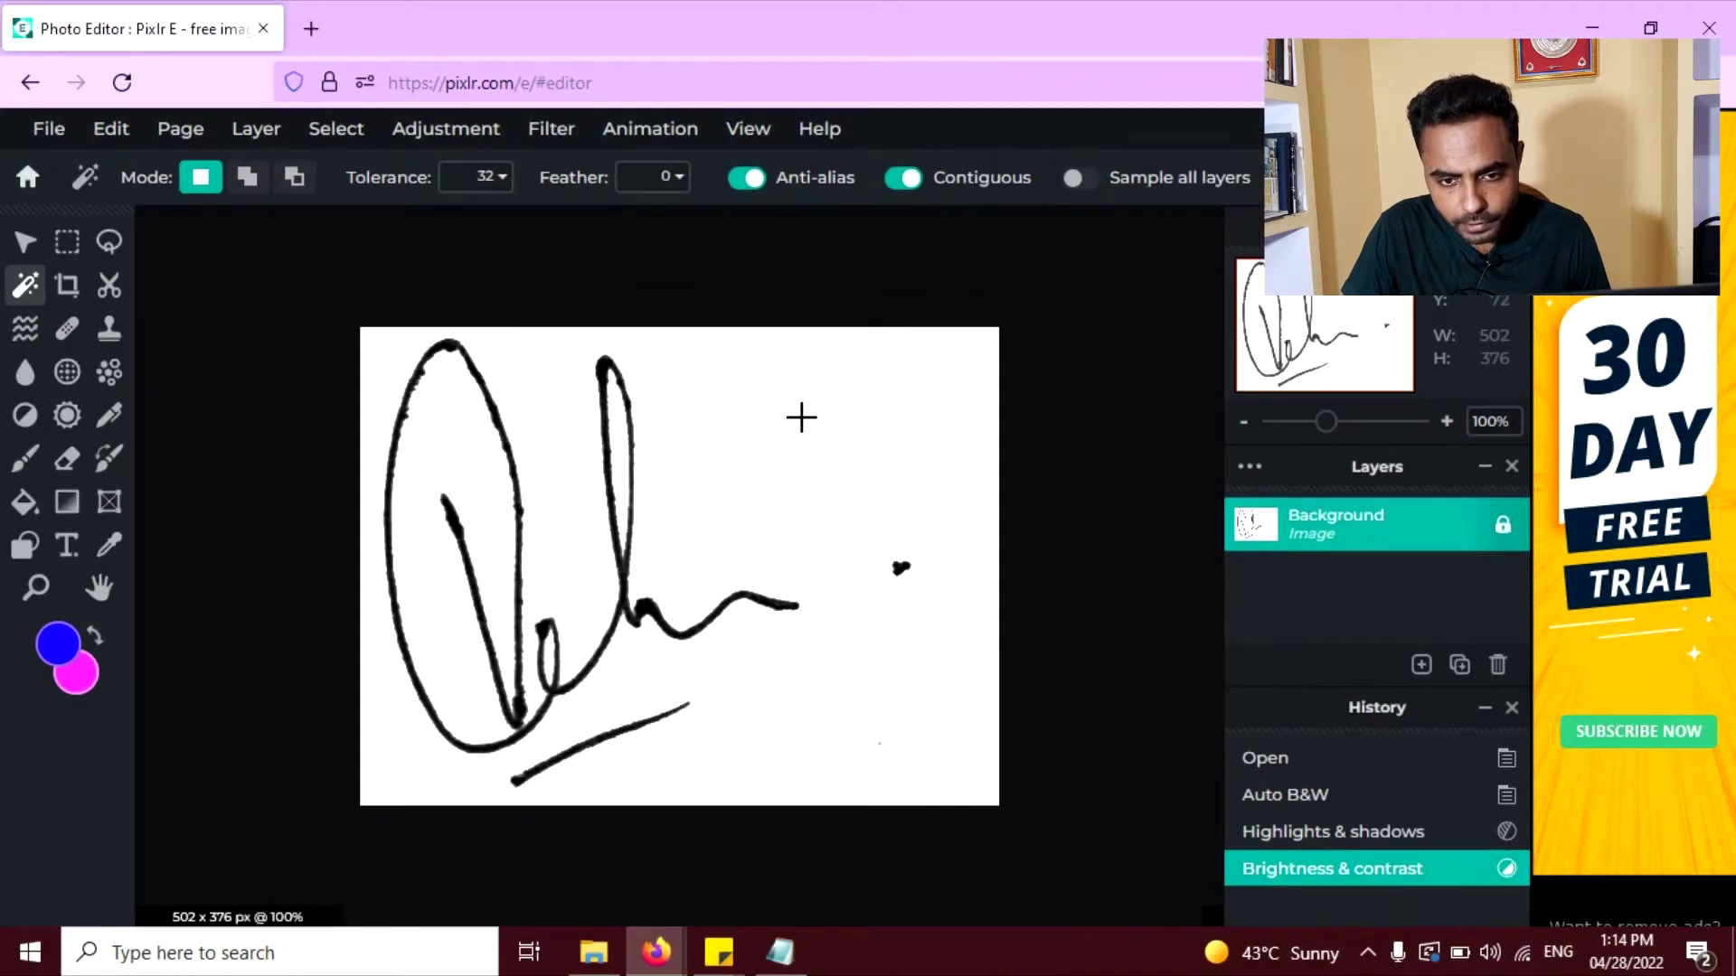
{"action": "left_click", "coordinate": [801, 417]}
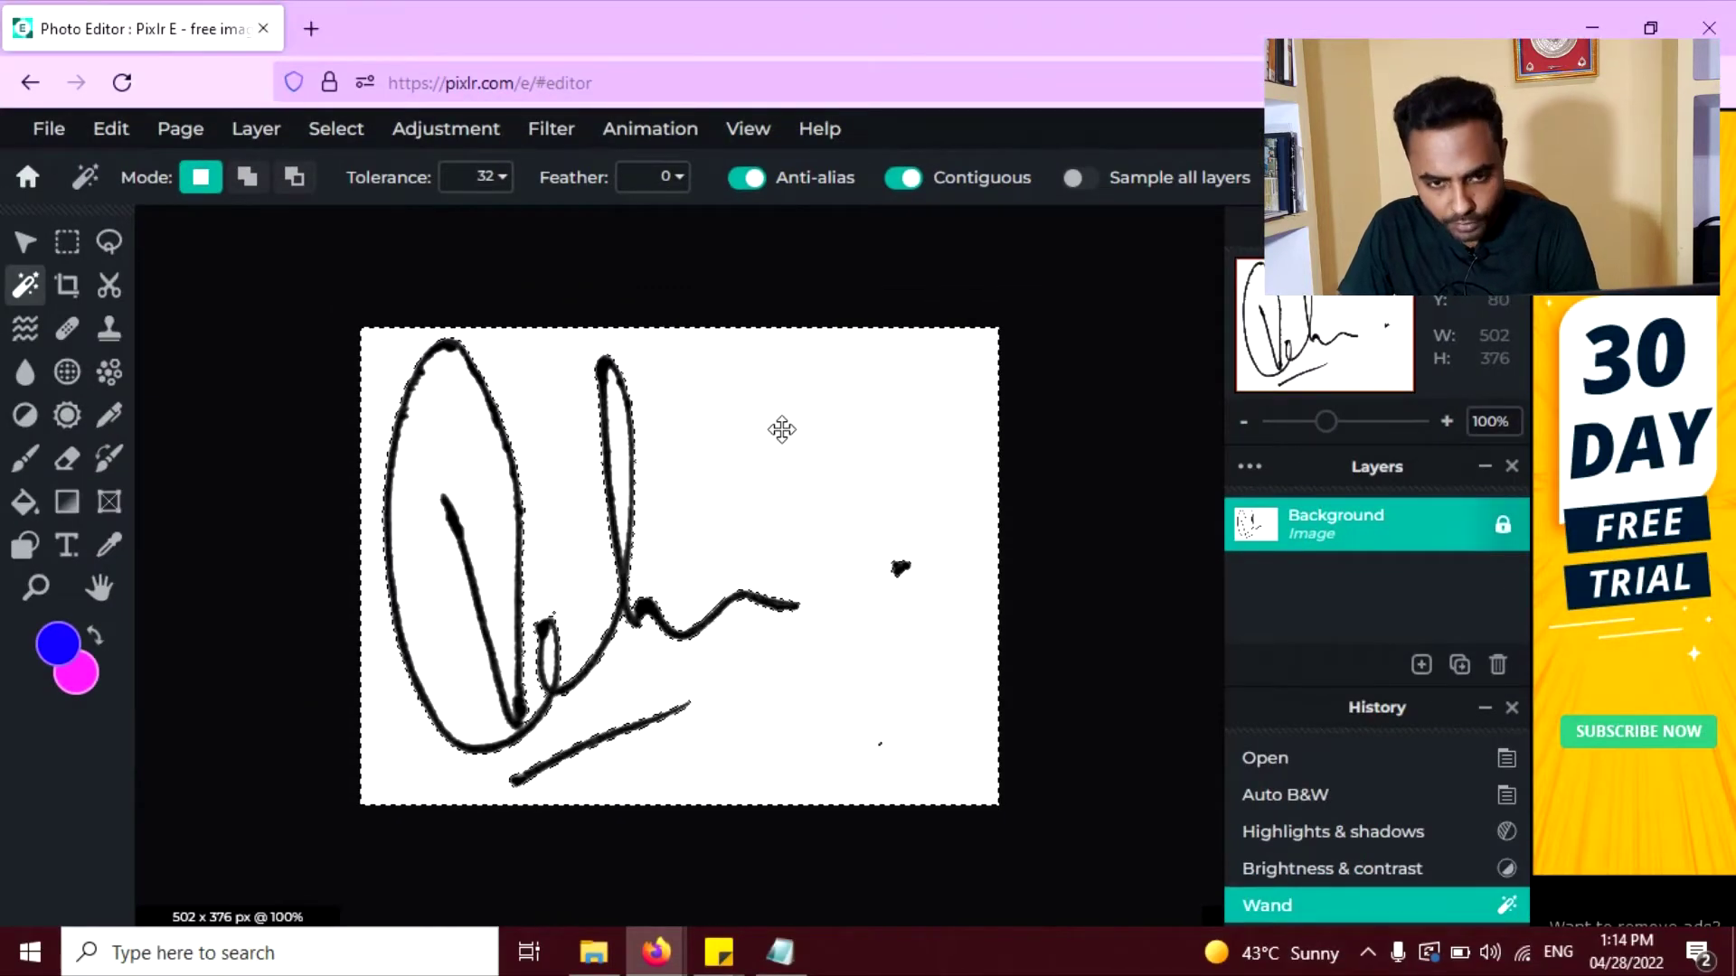
{"action": "key", "text": "Delete"}
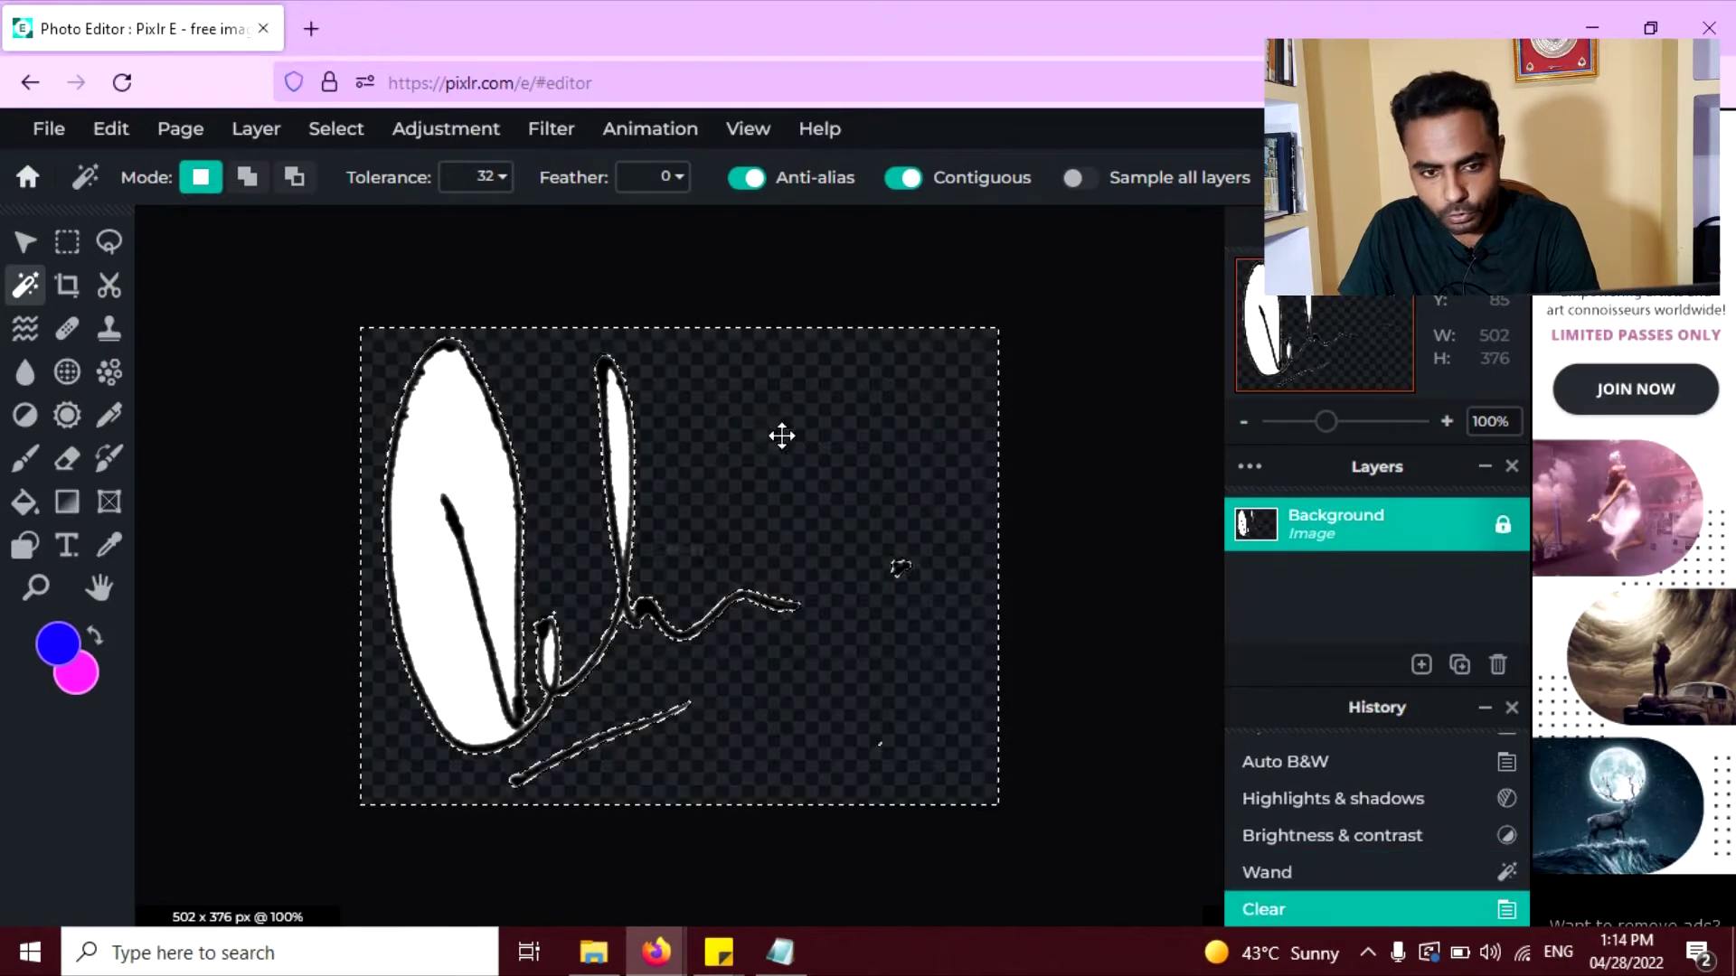
Clear the white fill inside the large, tall and small loops, then deselect
{"action": "left_click", "coordinate": [438, 437]}
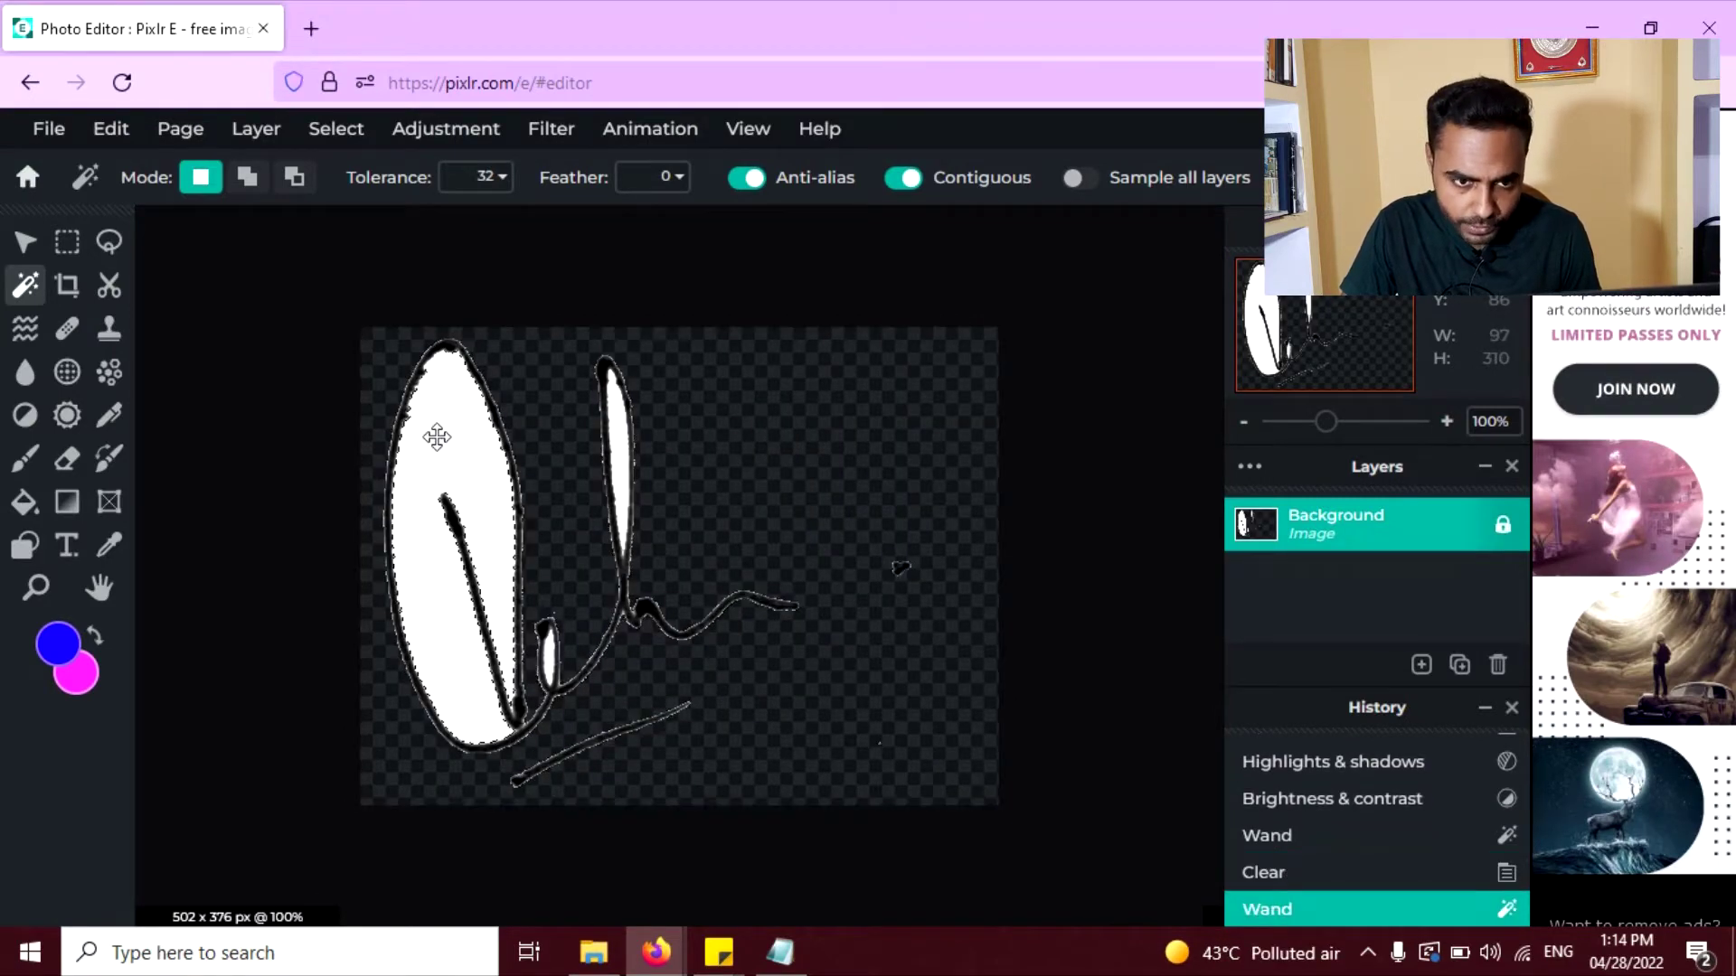
{"action": "key", "text": "Delete"}
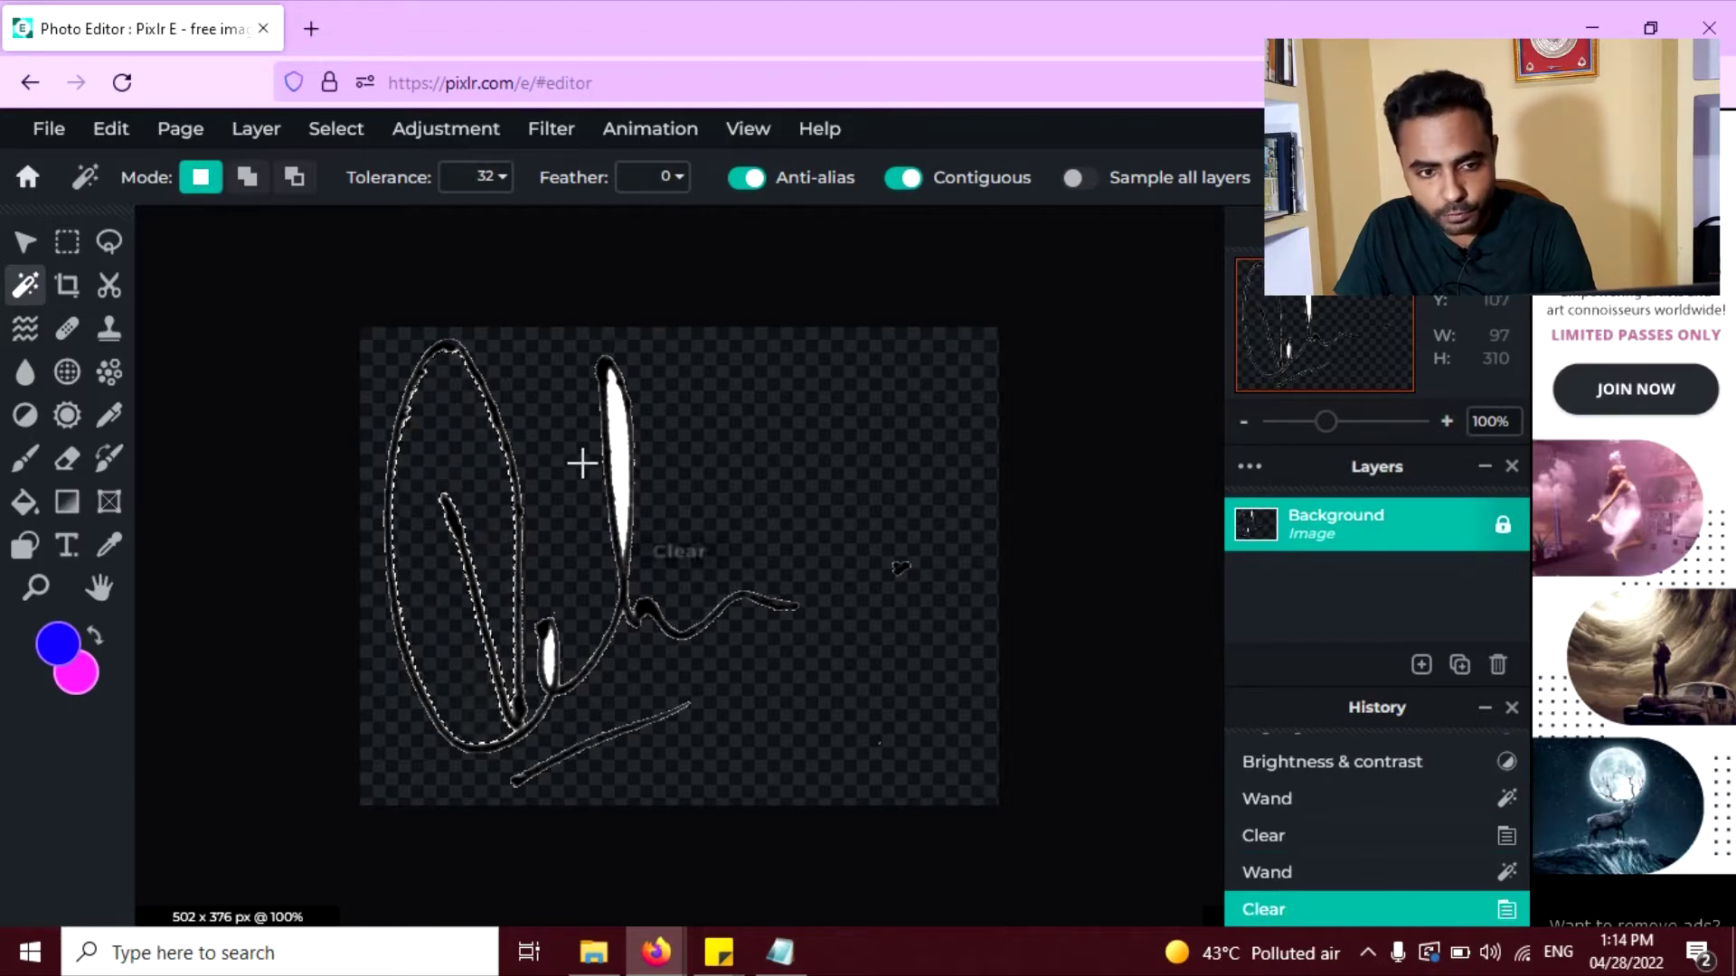
{"action": "left_click", "coordinate": [619, 433]}
{"action": "key", "text": "Delete"}
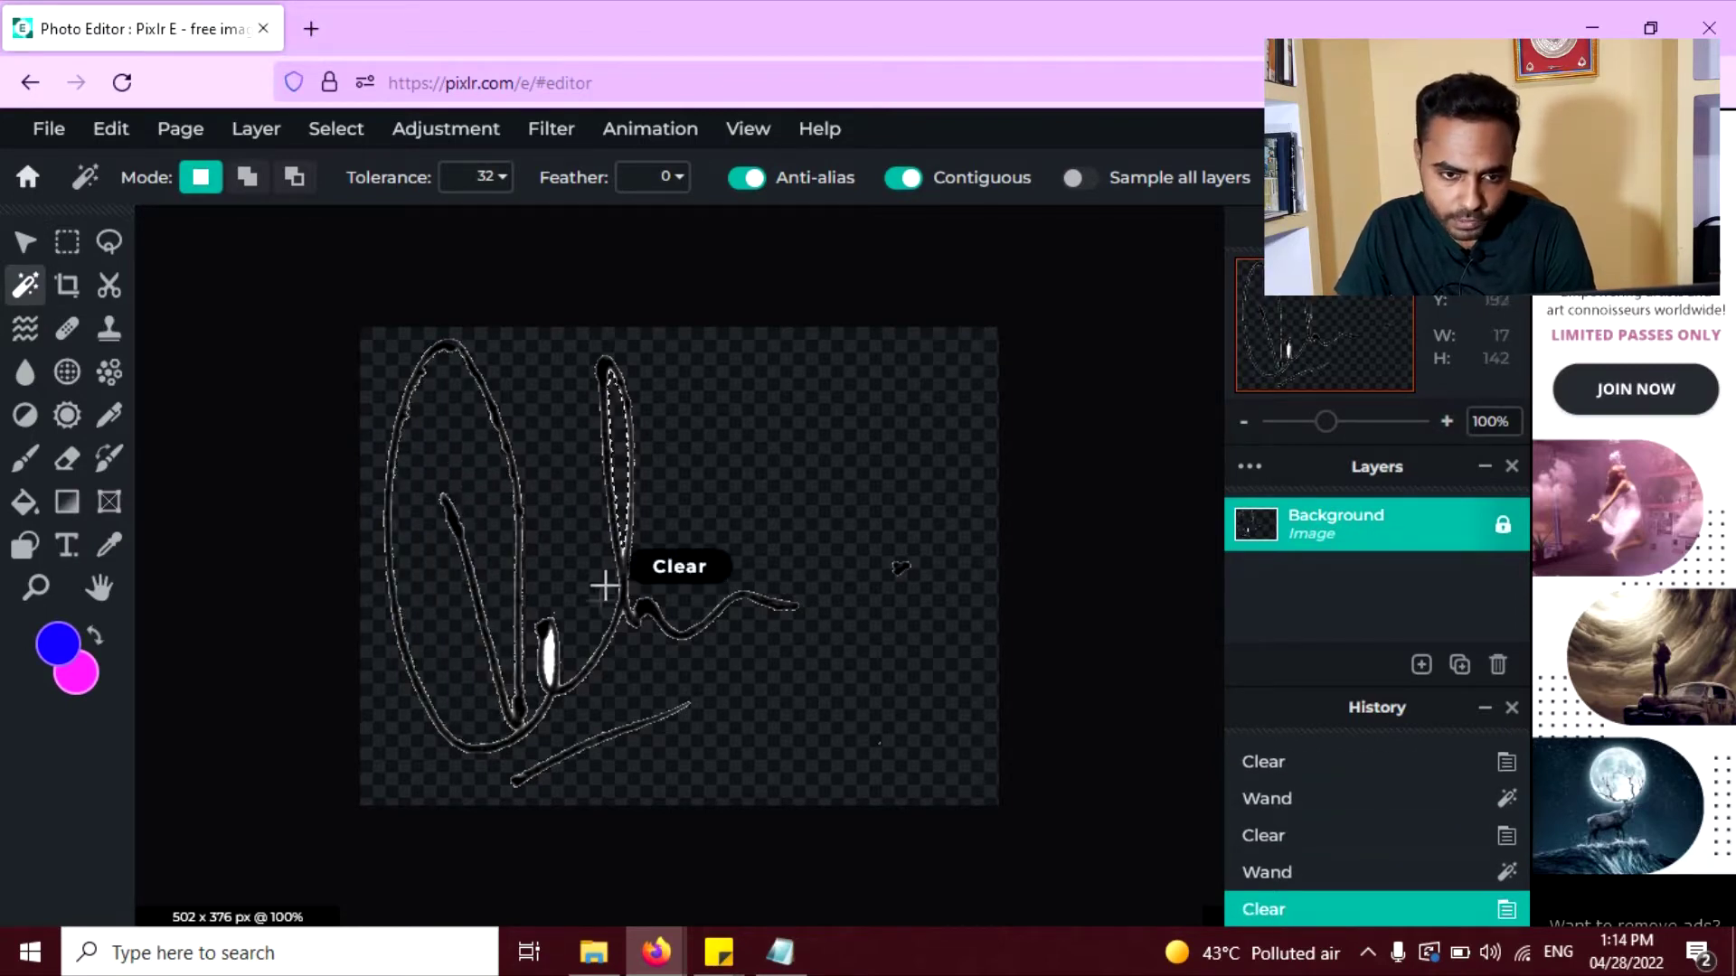
{"action": "left_click", "coordinate": [546, 656]}
{"action": "key", "text": "Delete"}
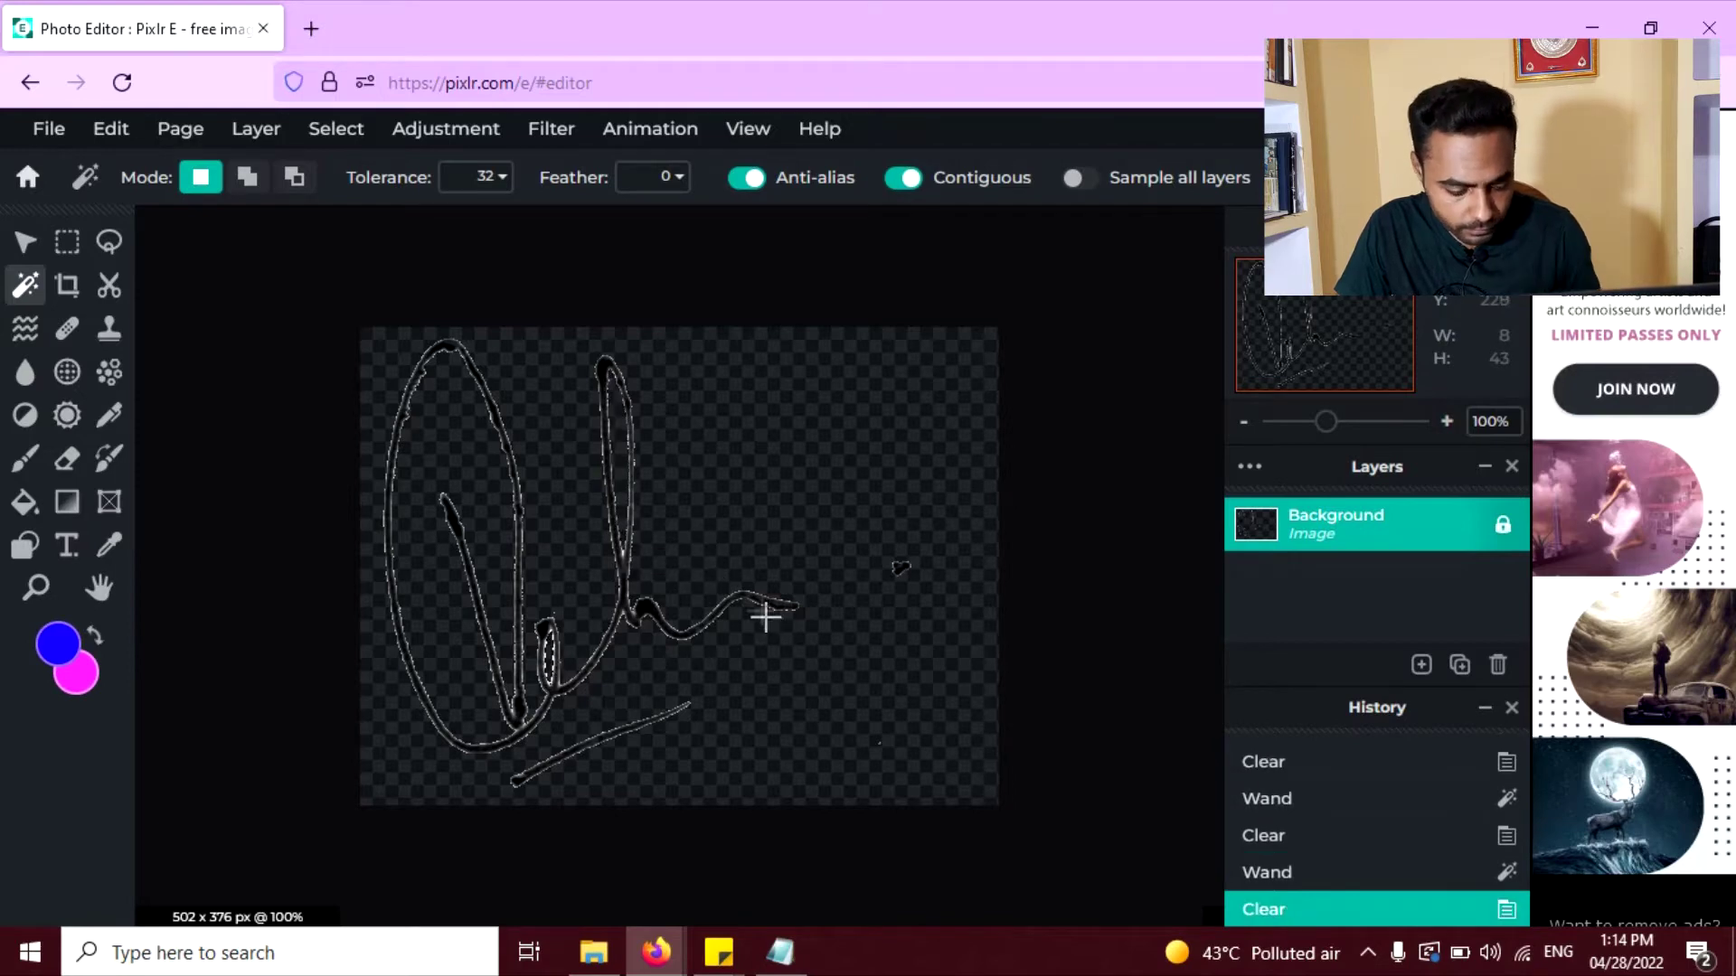
{"action": "key", "text": "alt"}
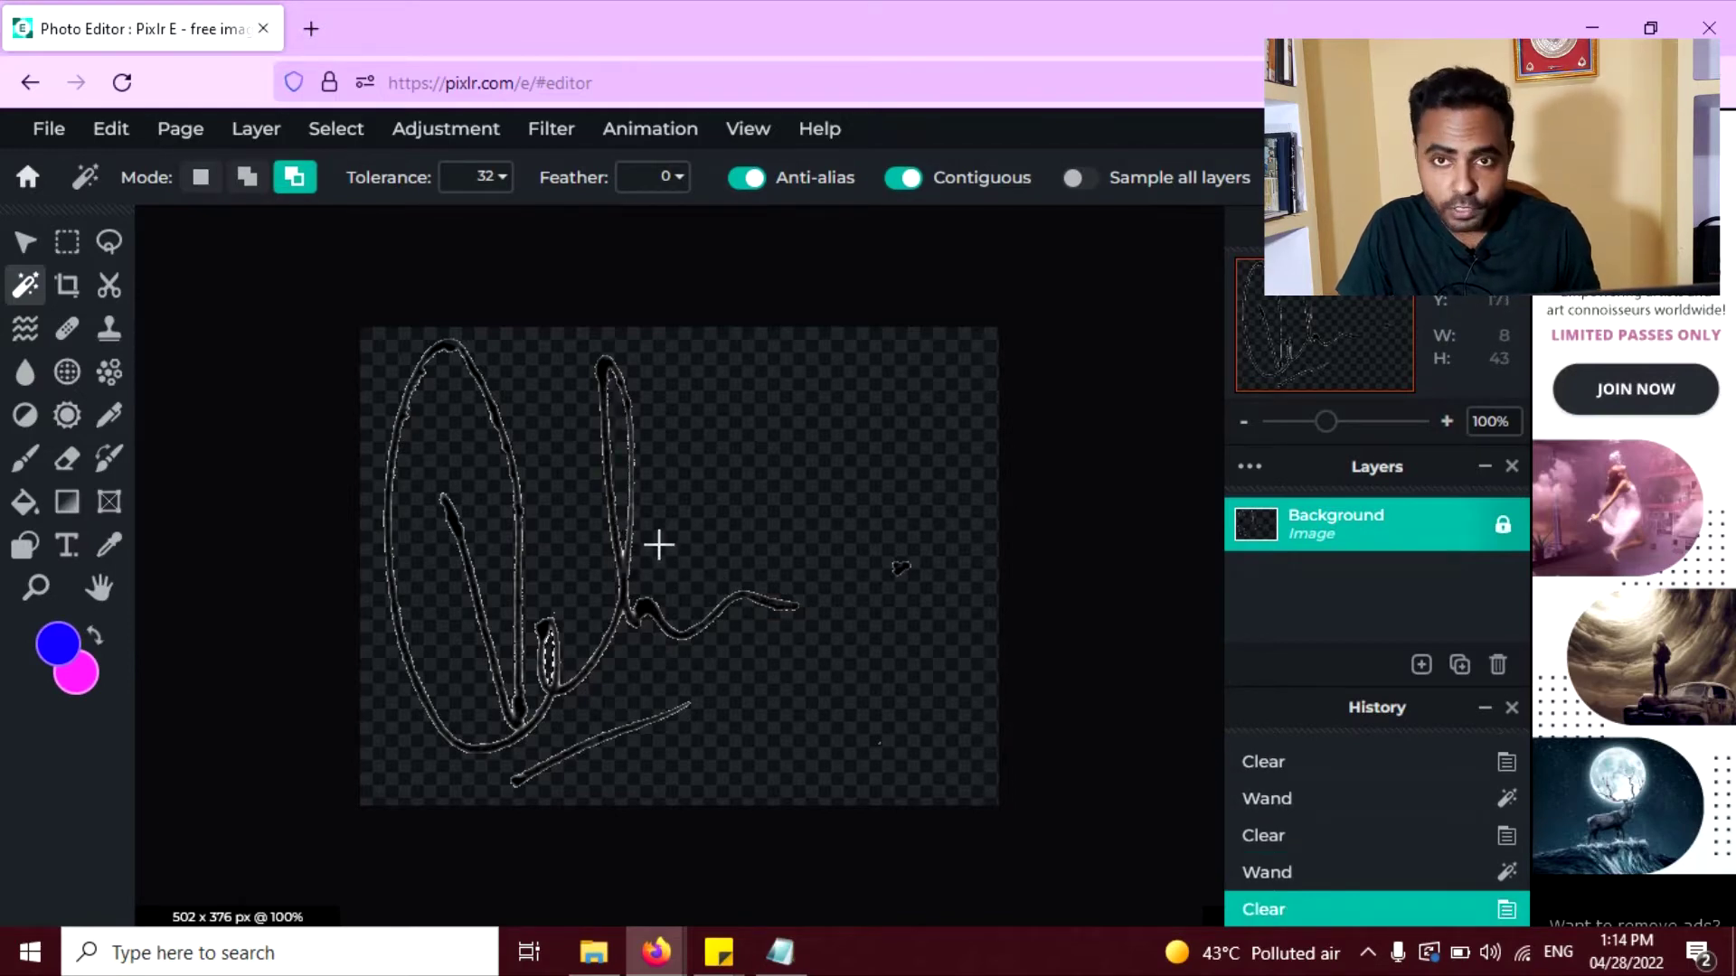
{"action": "key", "text": "ctrl+d"}
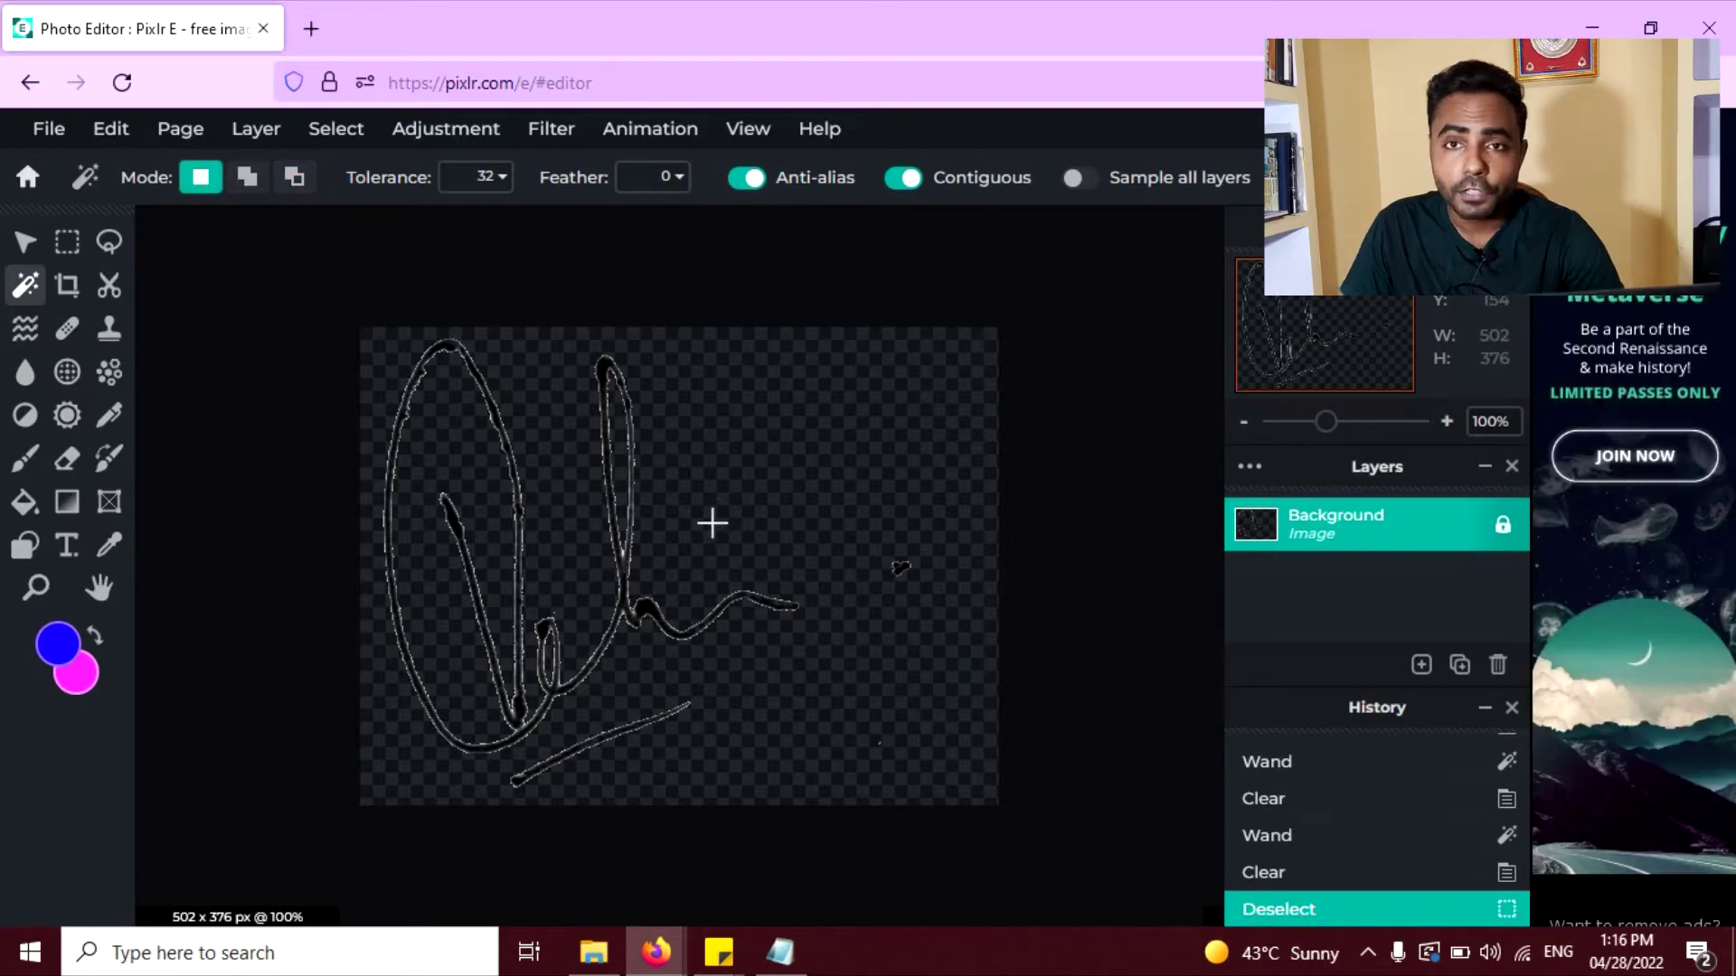
{"action": "scroll", "coordinate": [608, 484], "scroll_direction": "up", "scroll_amount": 3}
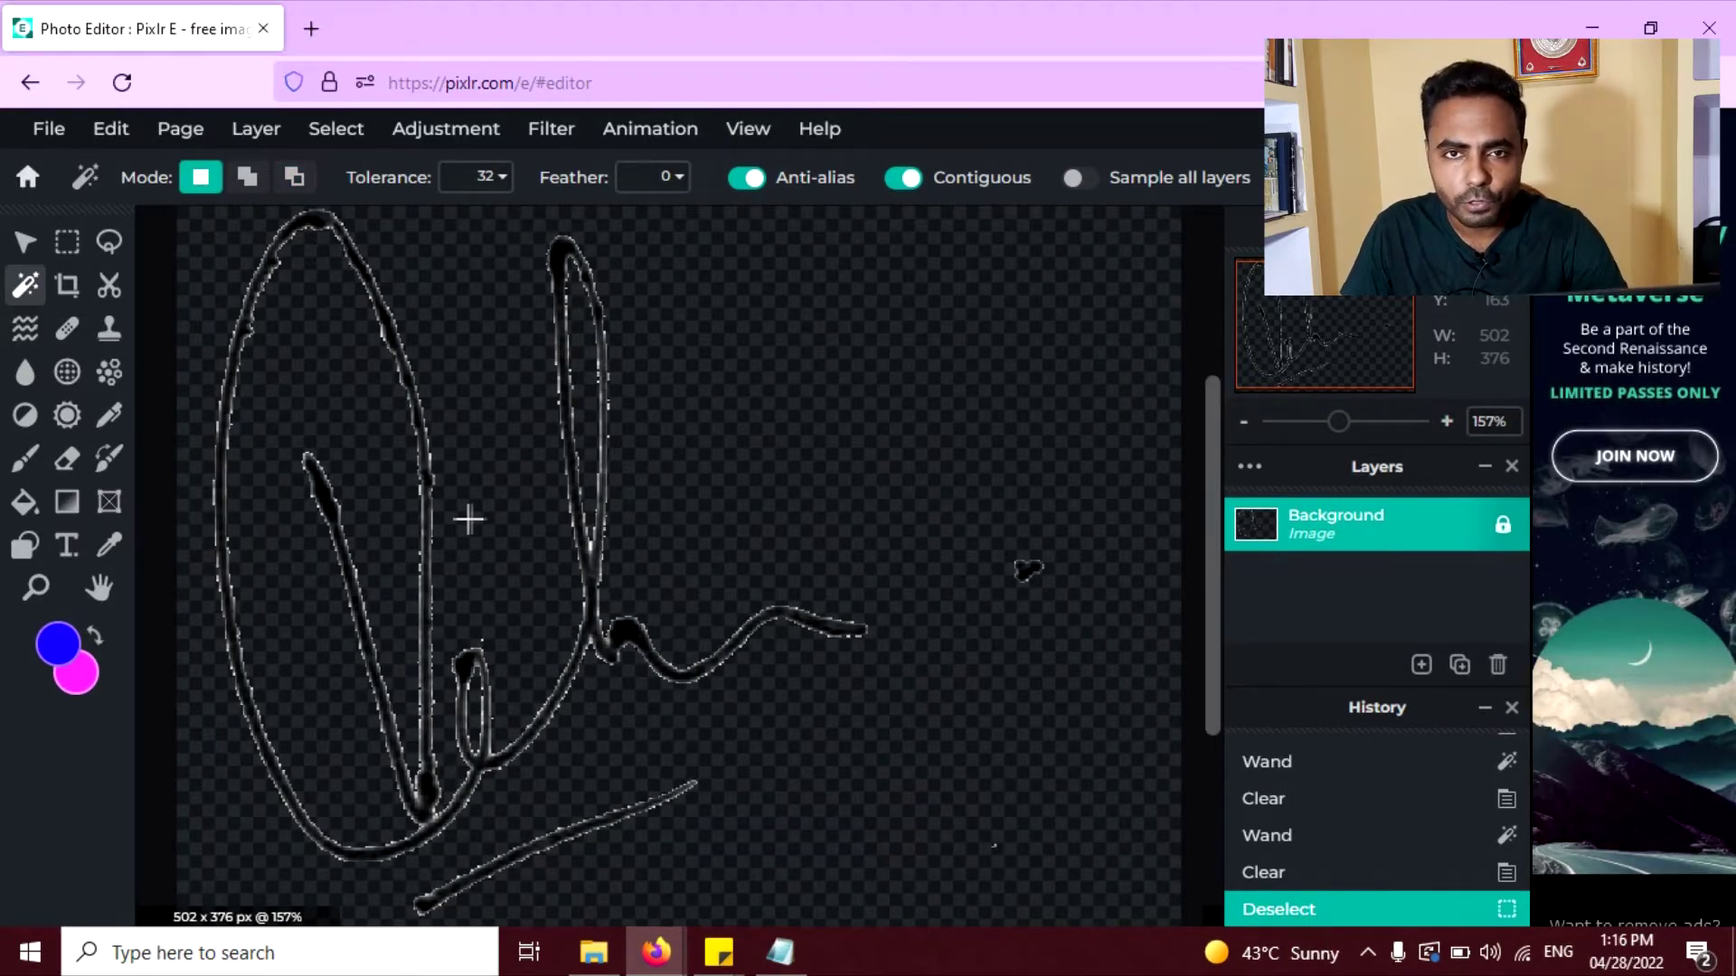
Set Brightness to -100 so the signature strokes become solid black
{"action": "scroll", "coordinate": [360, 298], "scroll_direction": "up", "scroll_amount": 1}
{"action": "scroll", "coordinate": [404, 395], "scroll_direction": "down", "scroll_amount": 3}
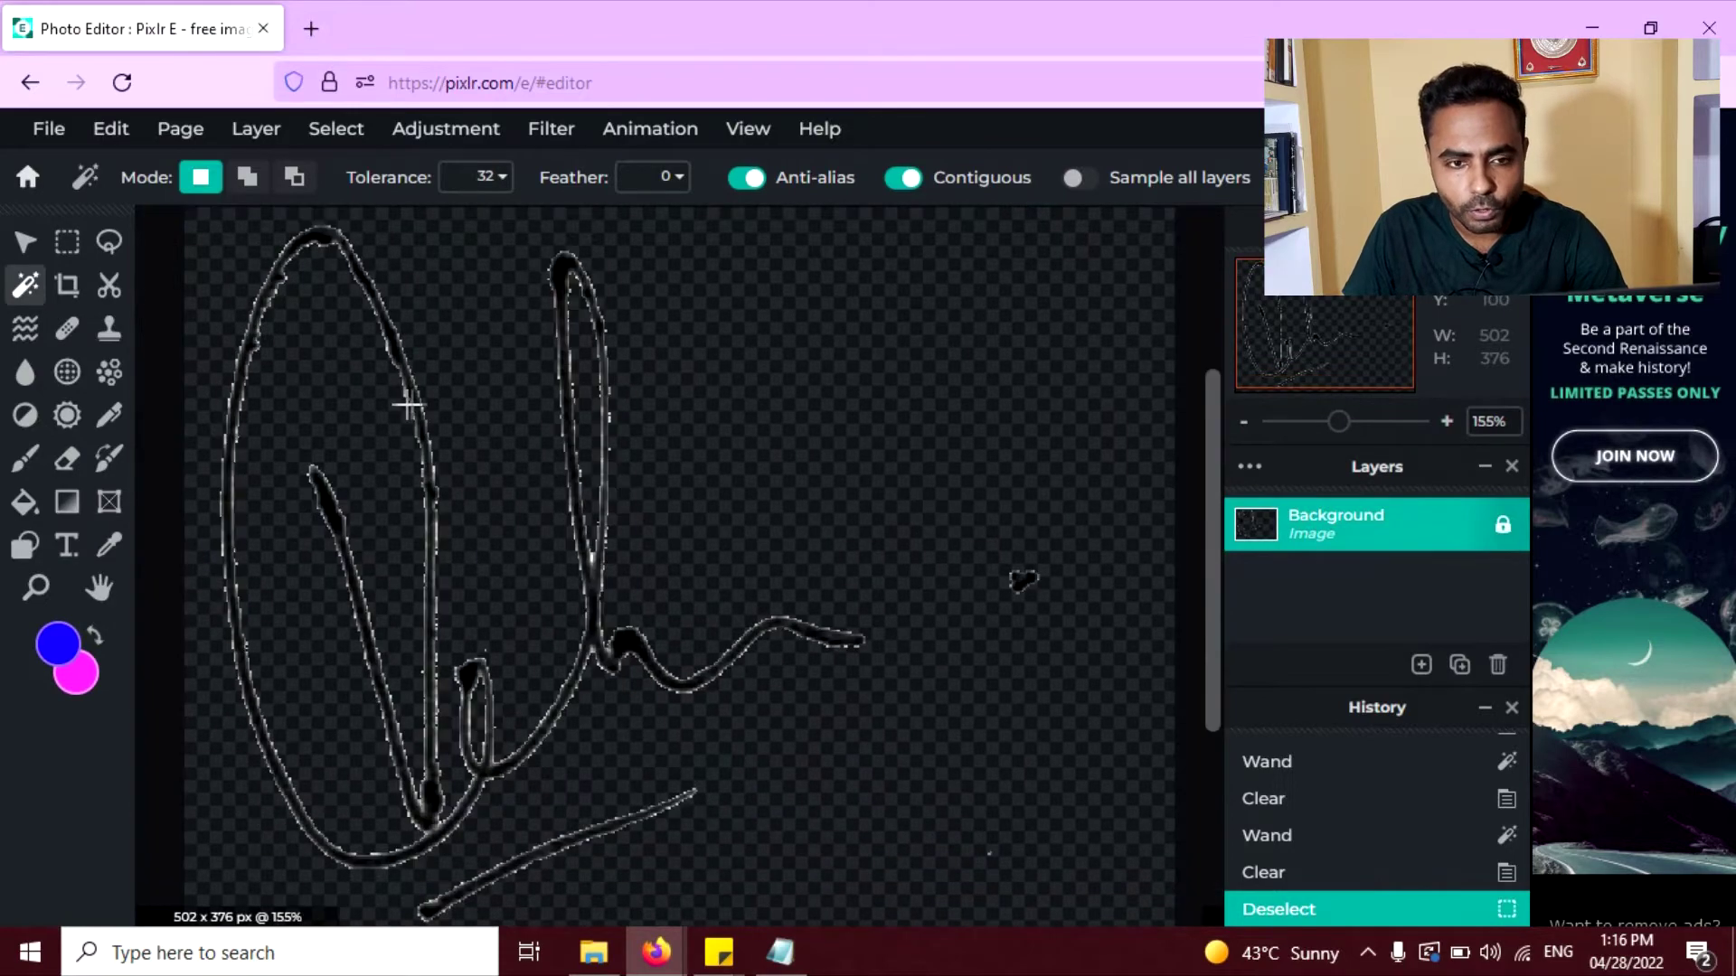
{"action": "left_click", "coordinate": [447, 131]}
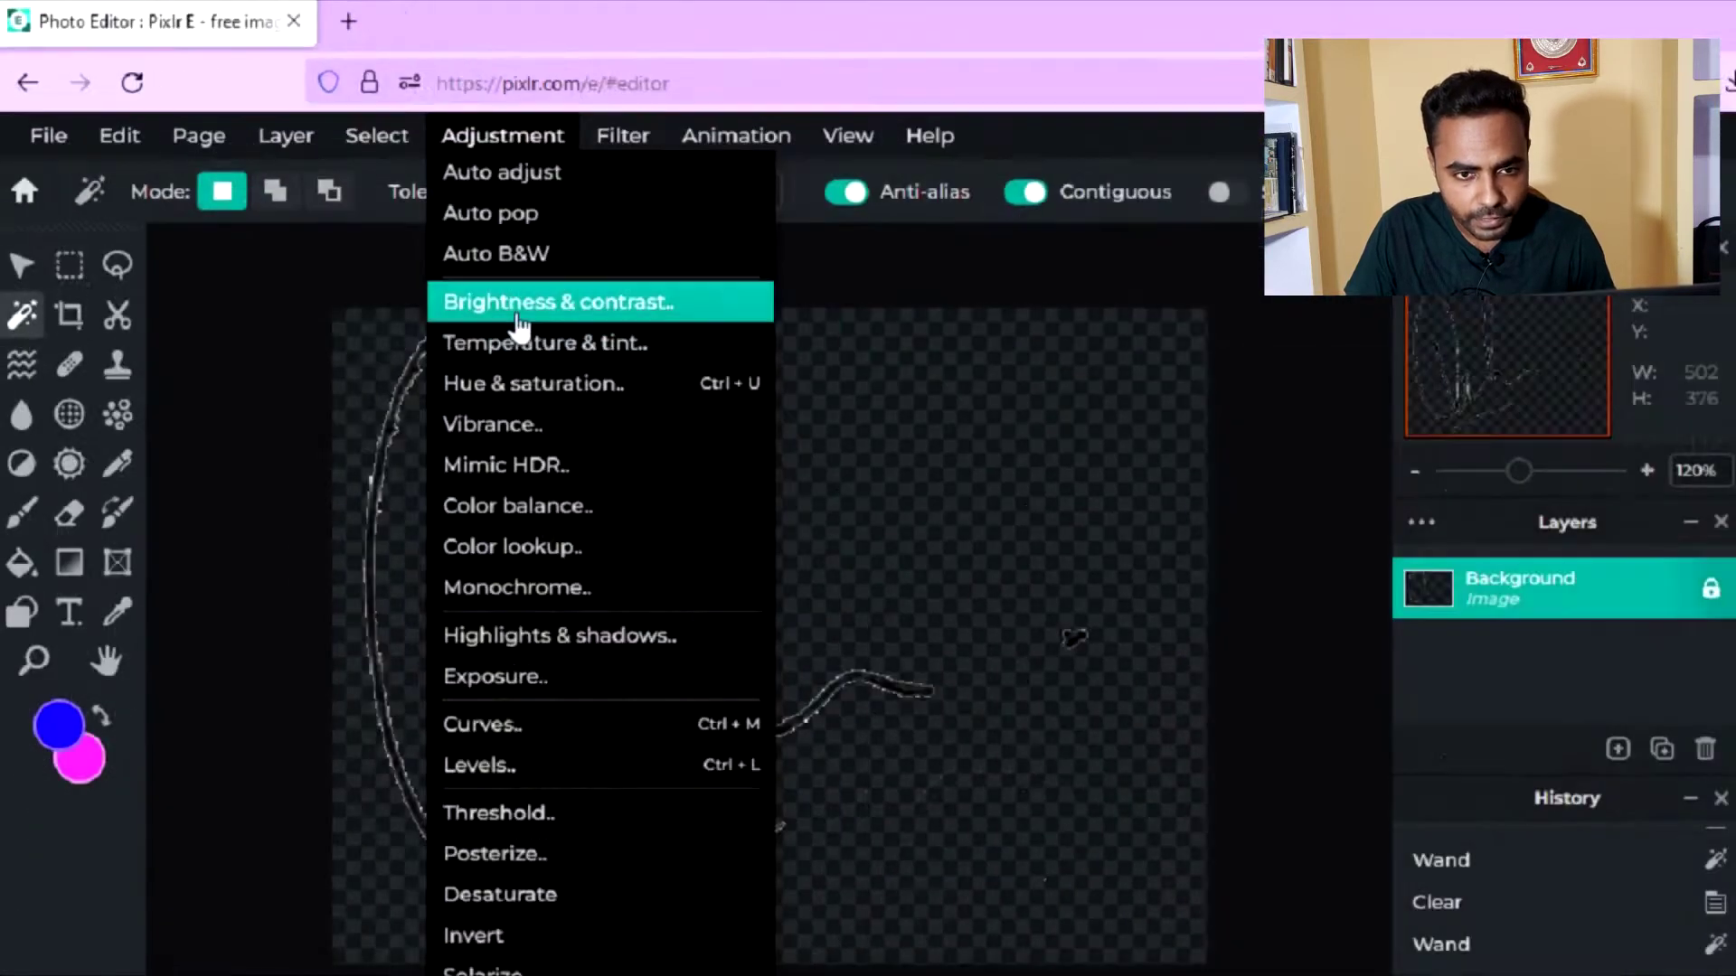
{"action": "left_click", "coordinate": [458, 276]}
{"action": "left_click_drag", "start_coordinate": [872, 548], "coordinate": [631, 553]}
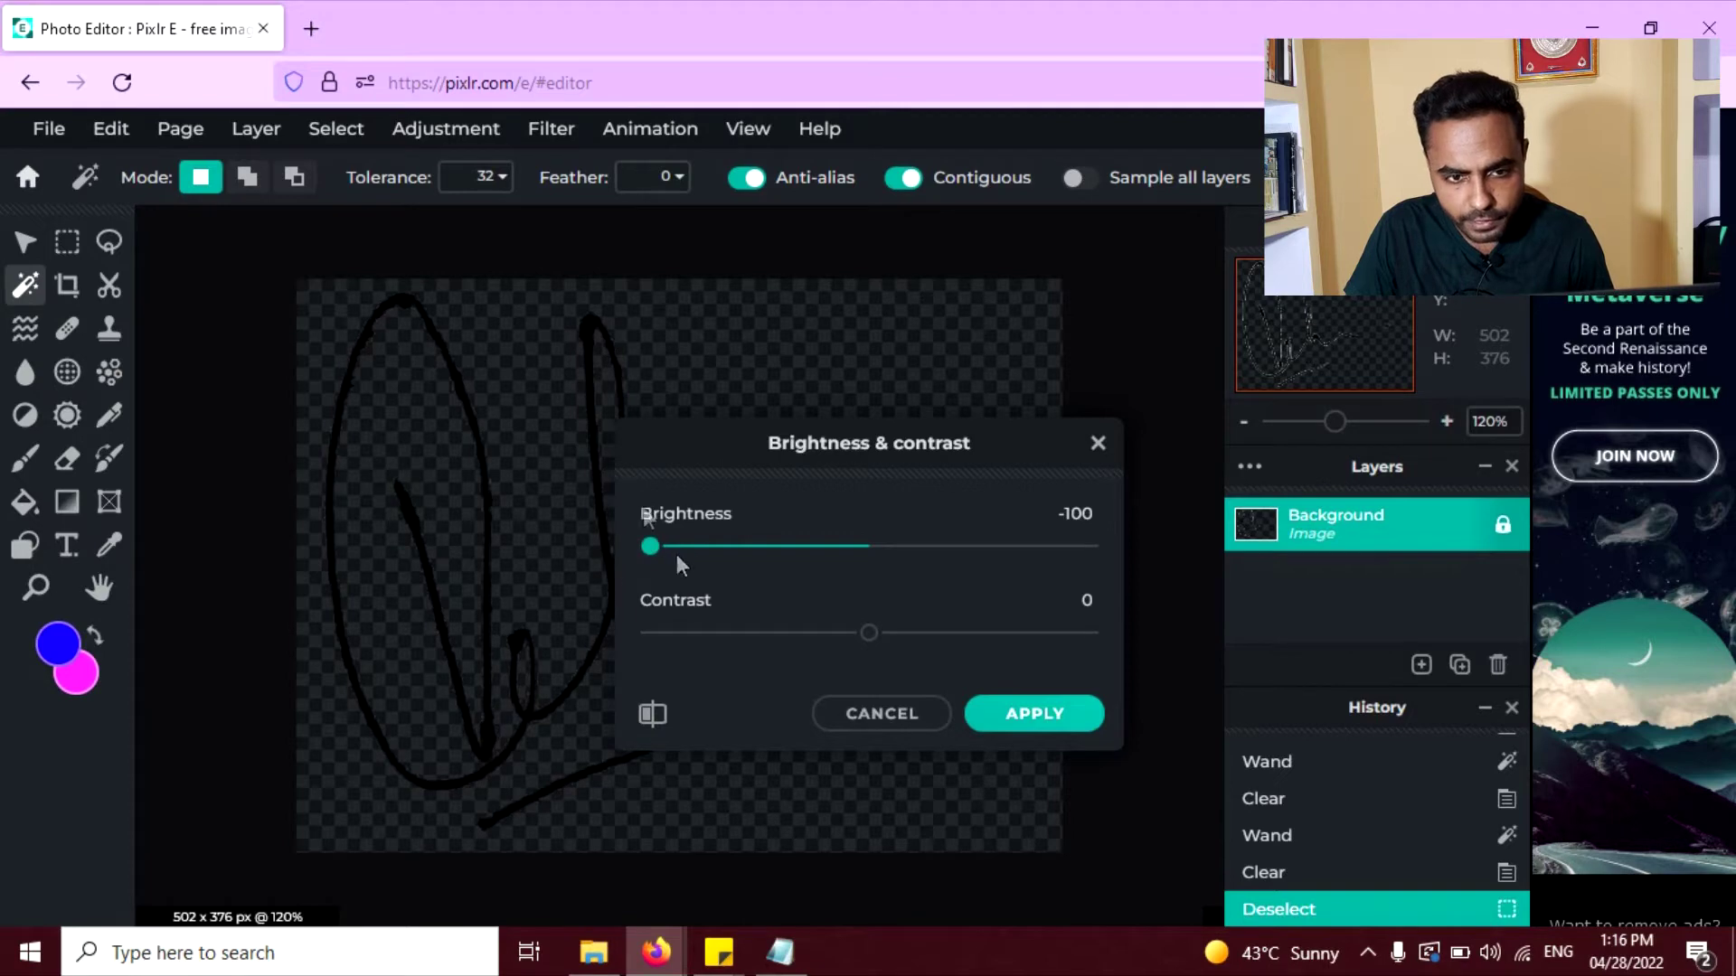
{"action": "left_click", "coordinate": [992, 723]}
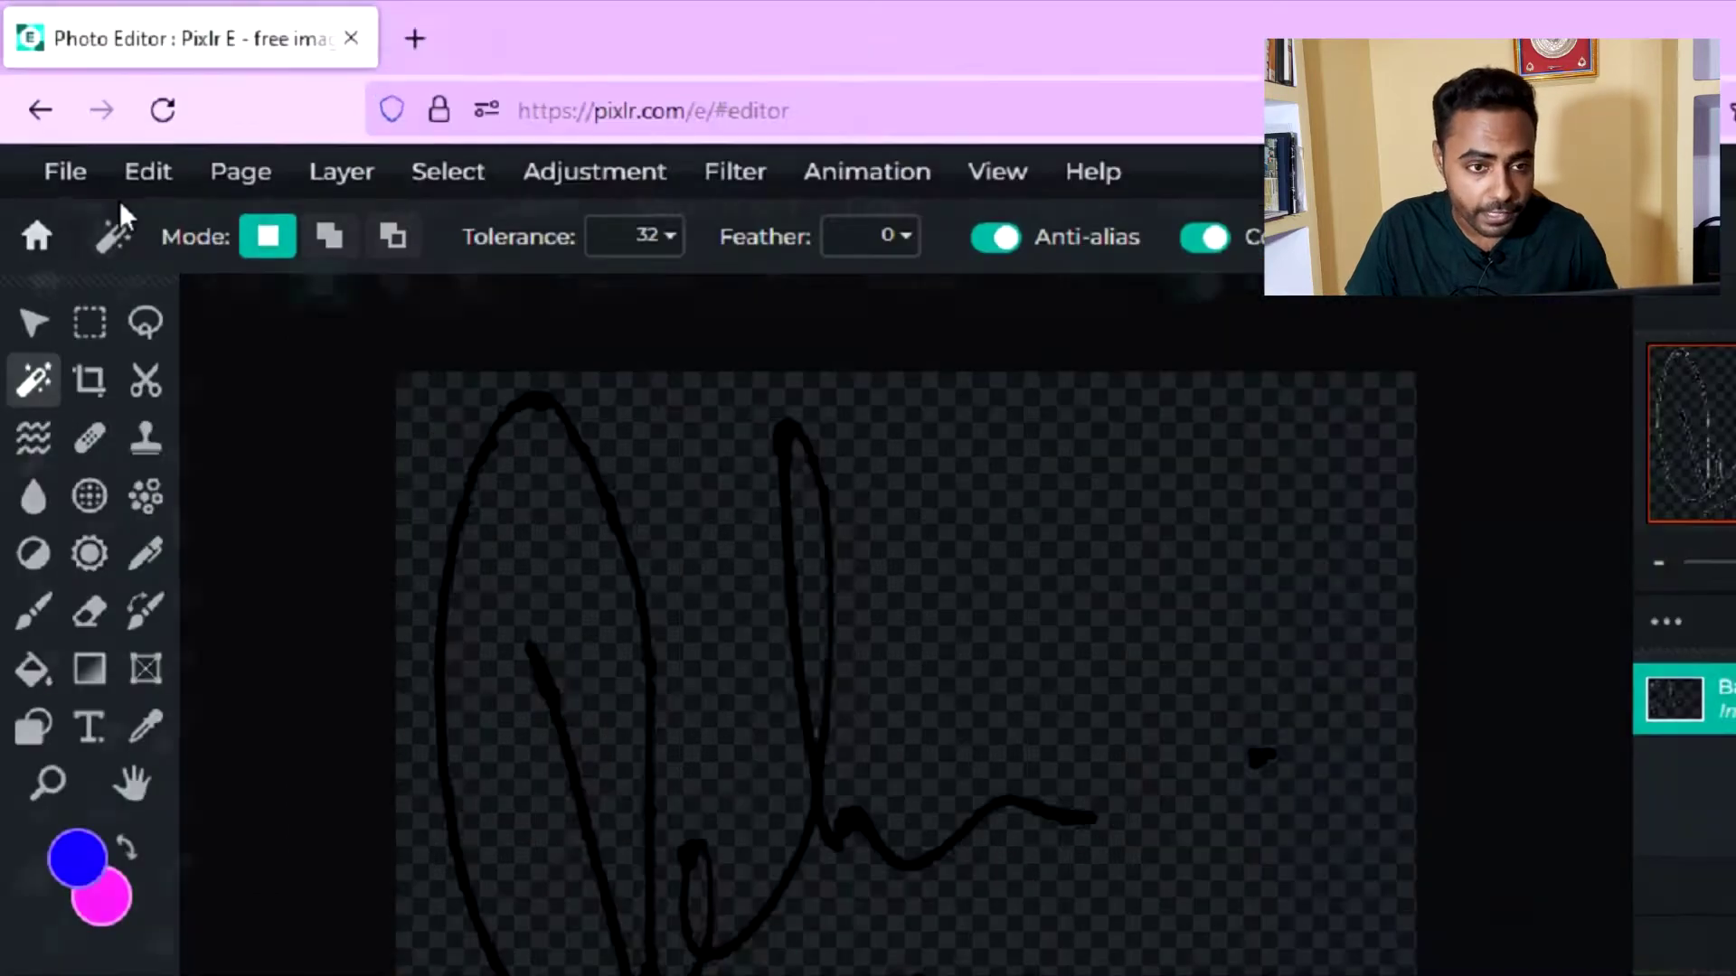
{"action": "left_click", "coordinate": [49, 128]}
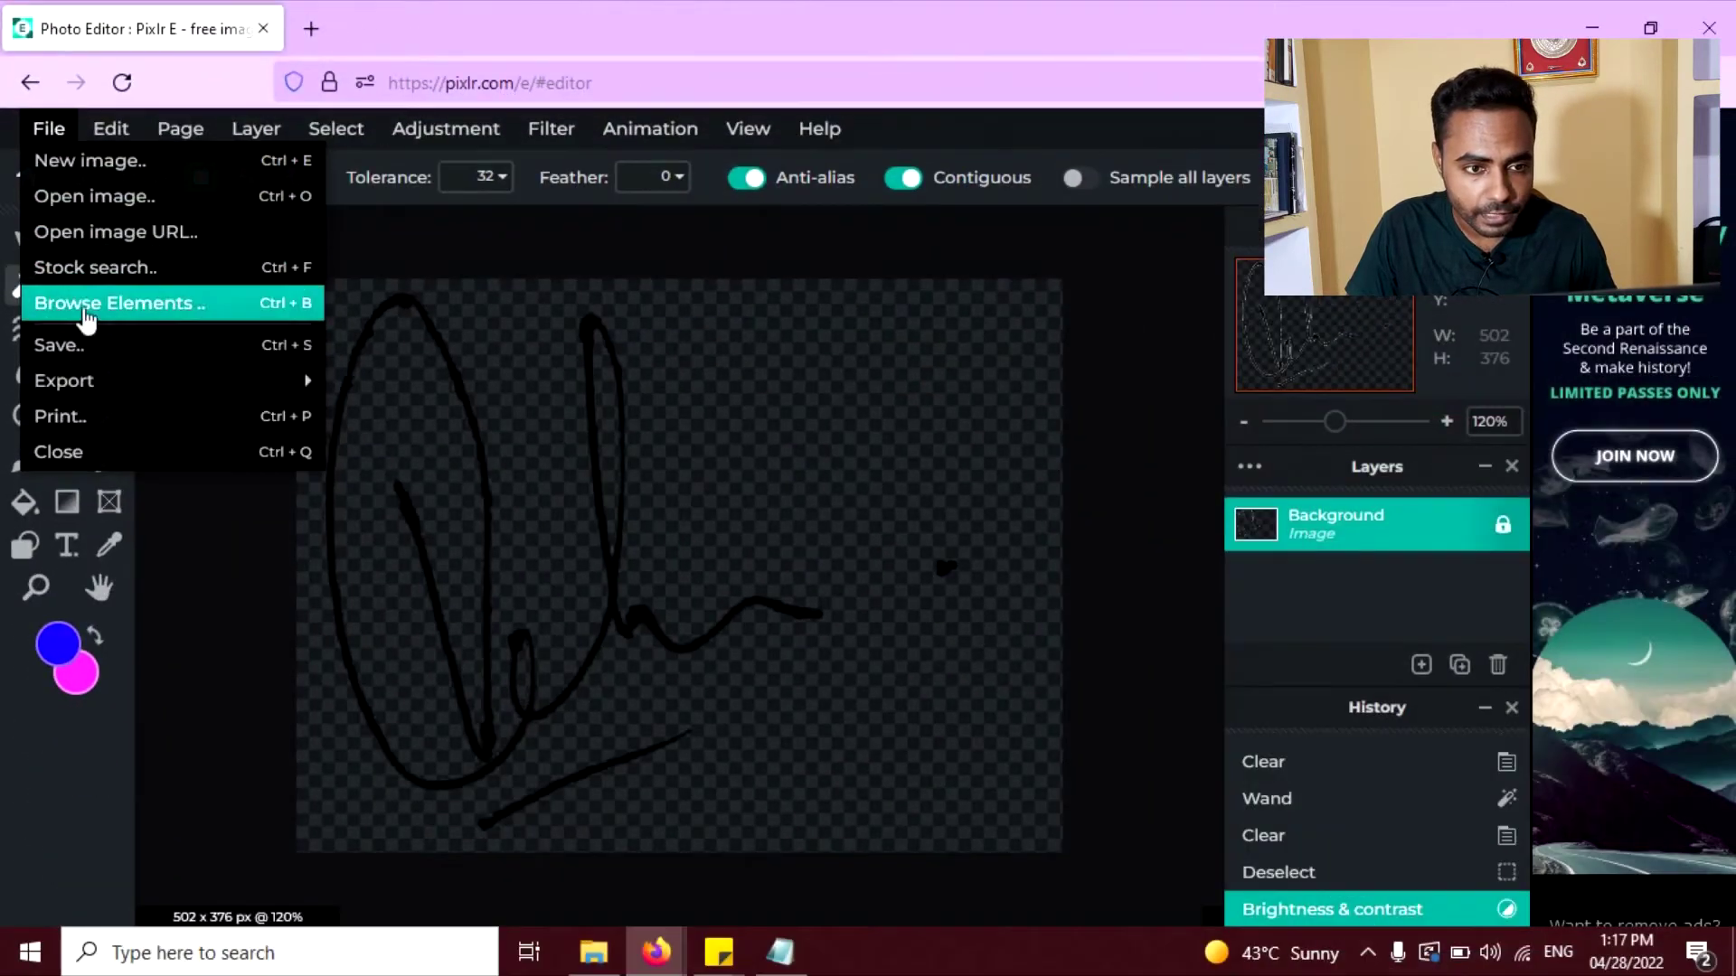
Choose PNG format with the Transparent background option on
{"action": "left_click", "coordinate": [85, 347]}
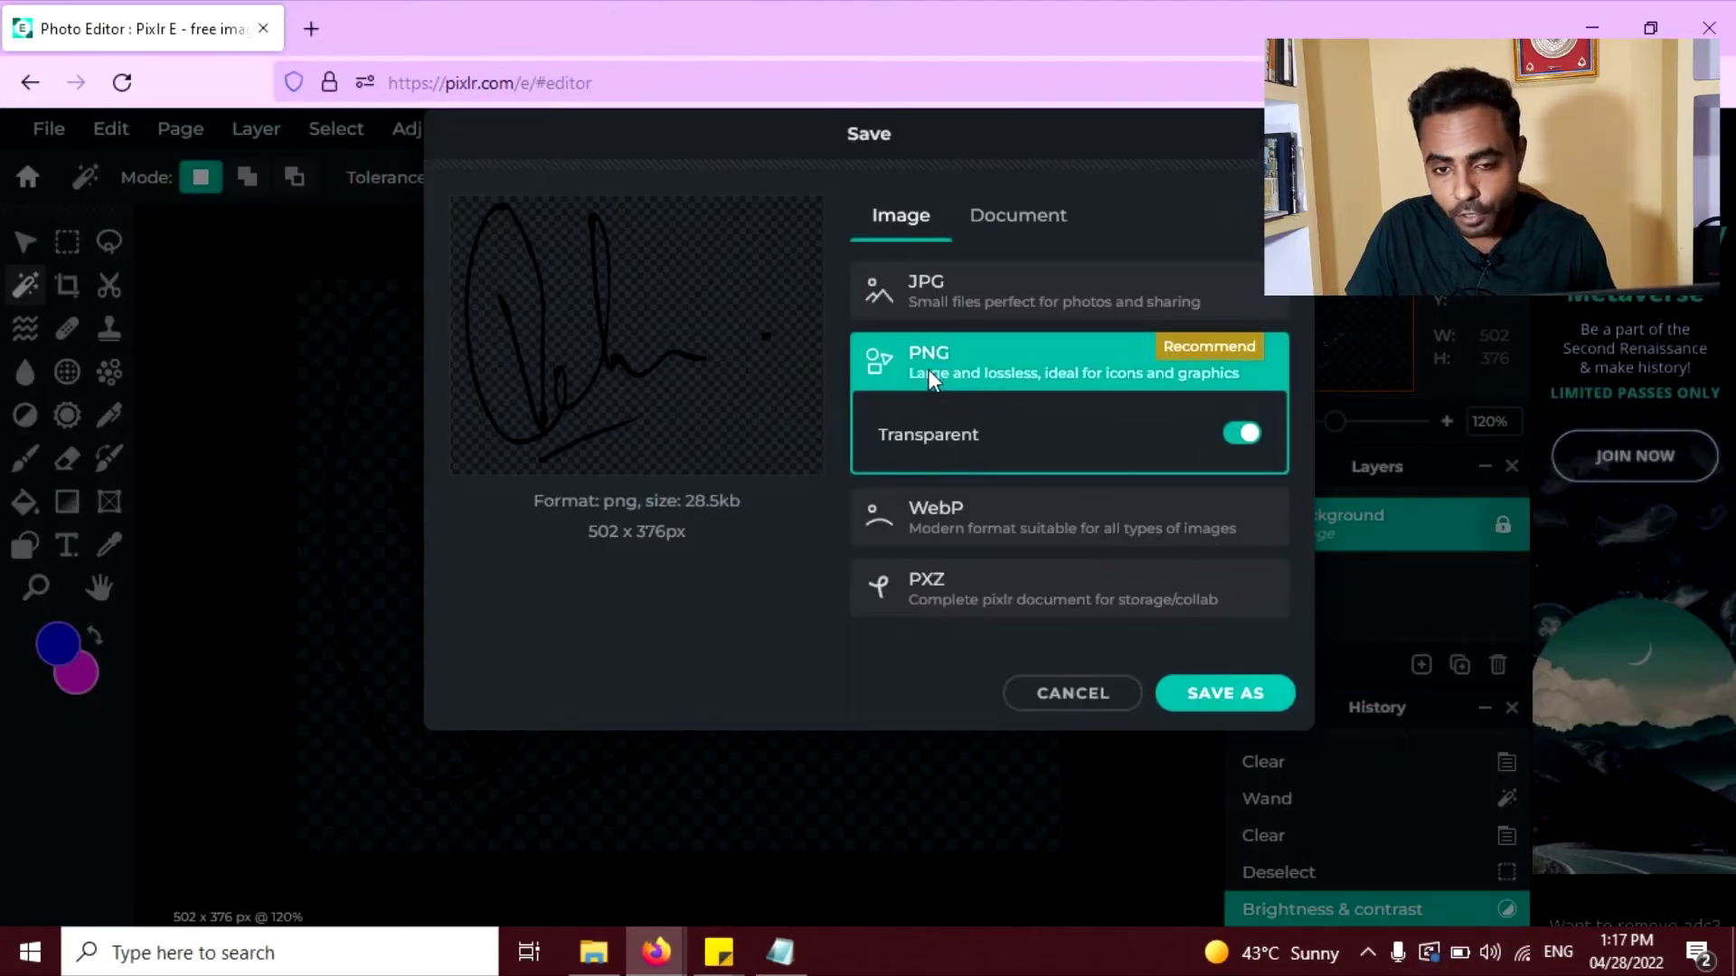
{"action": "left_click", "coordinate": [1245, 436]}
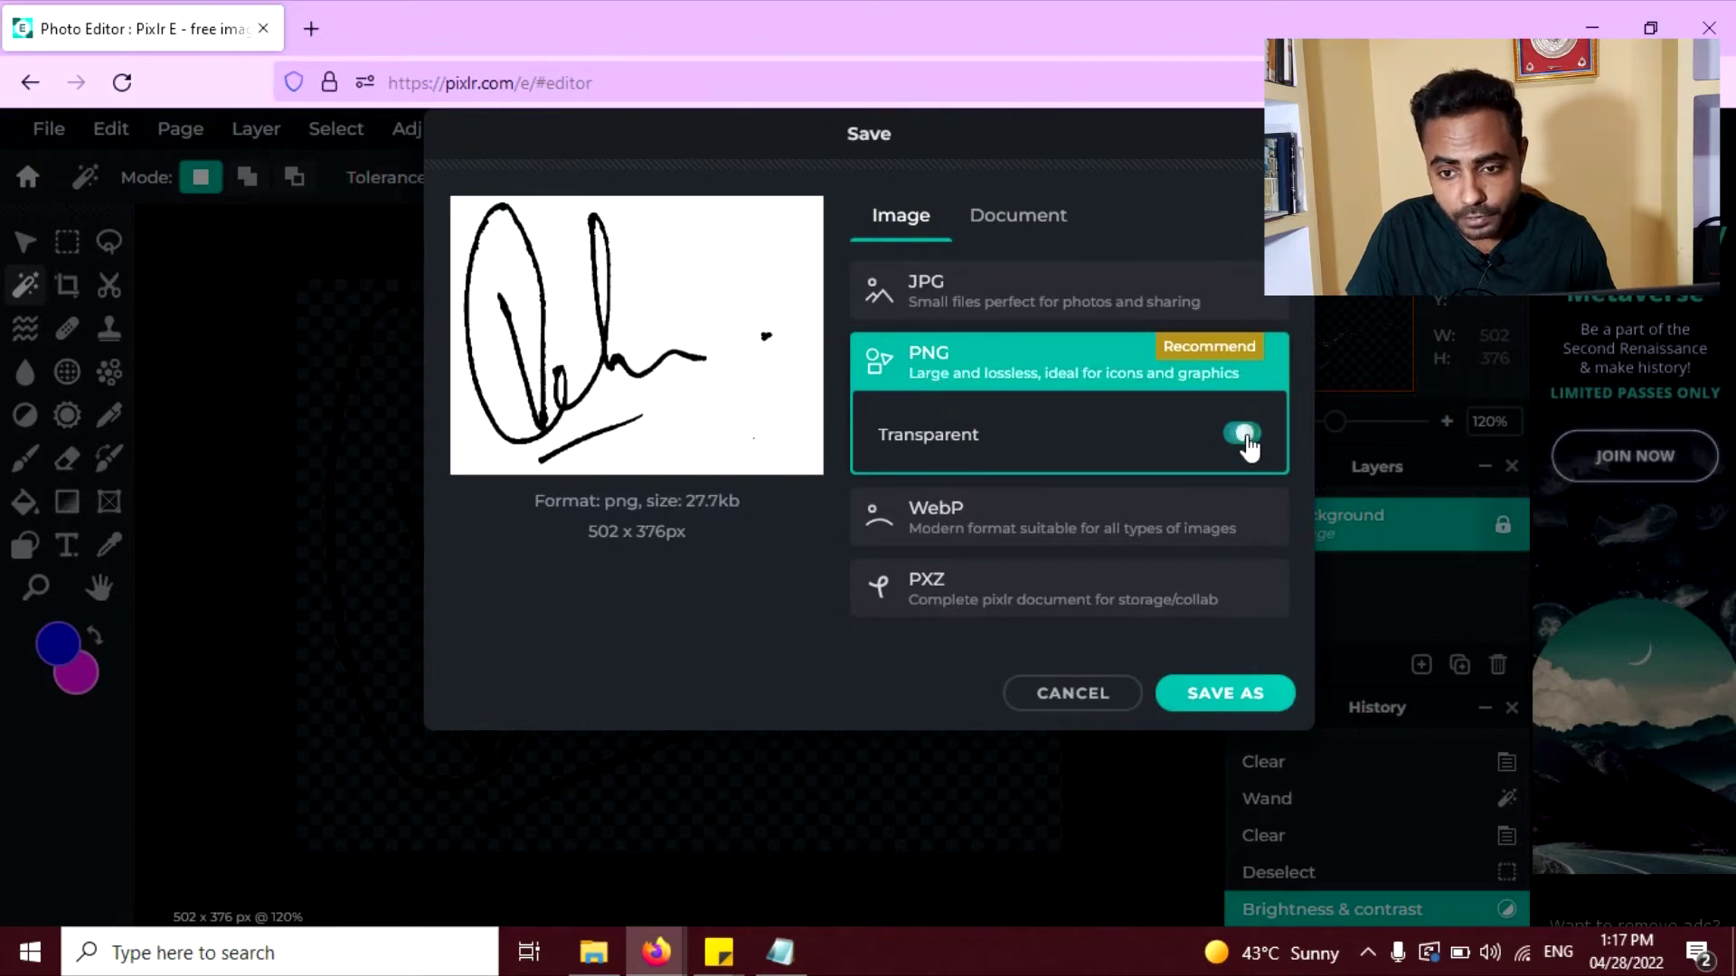
{"action": "left_click", "coordinate": [1246, 438]}
{"action": "left_click", "coordinate": [1246, 437]}
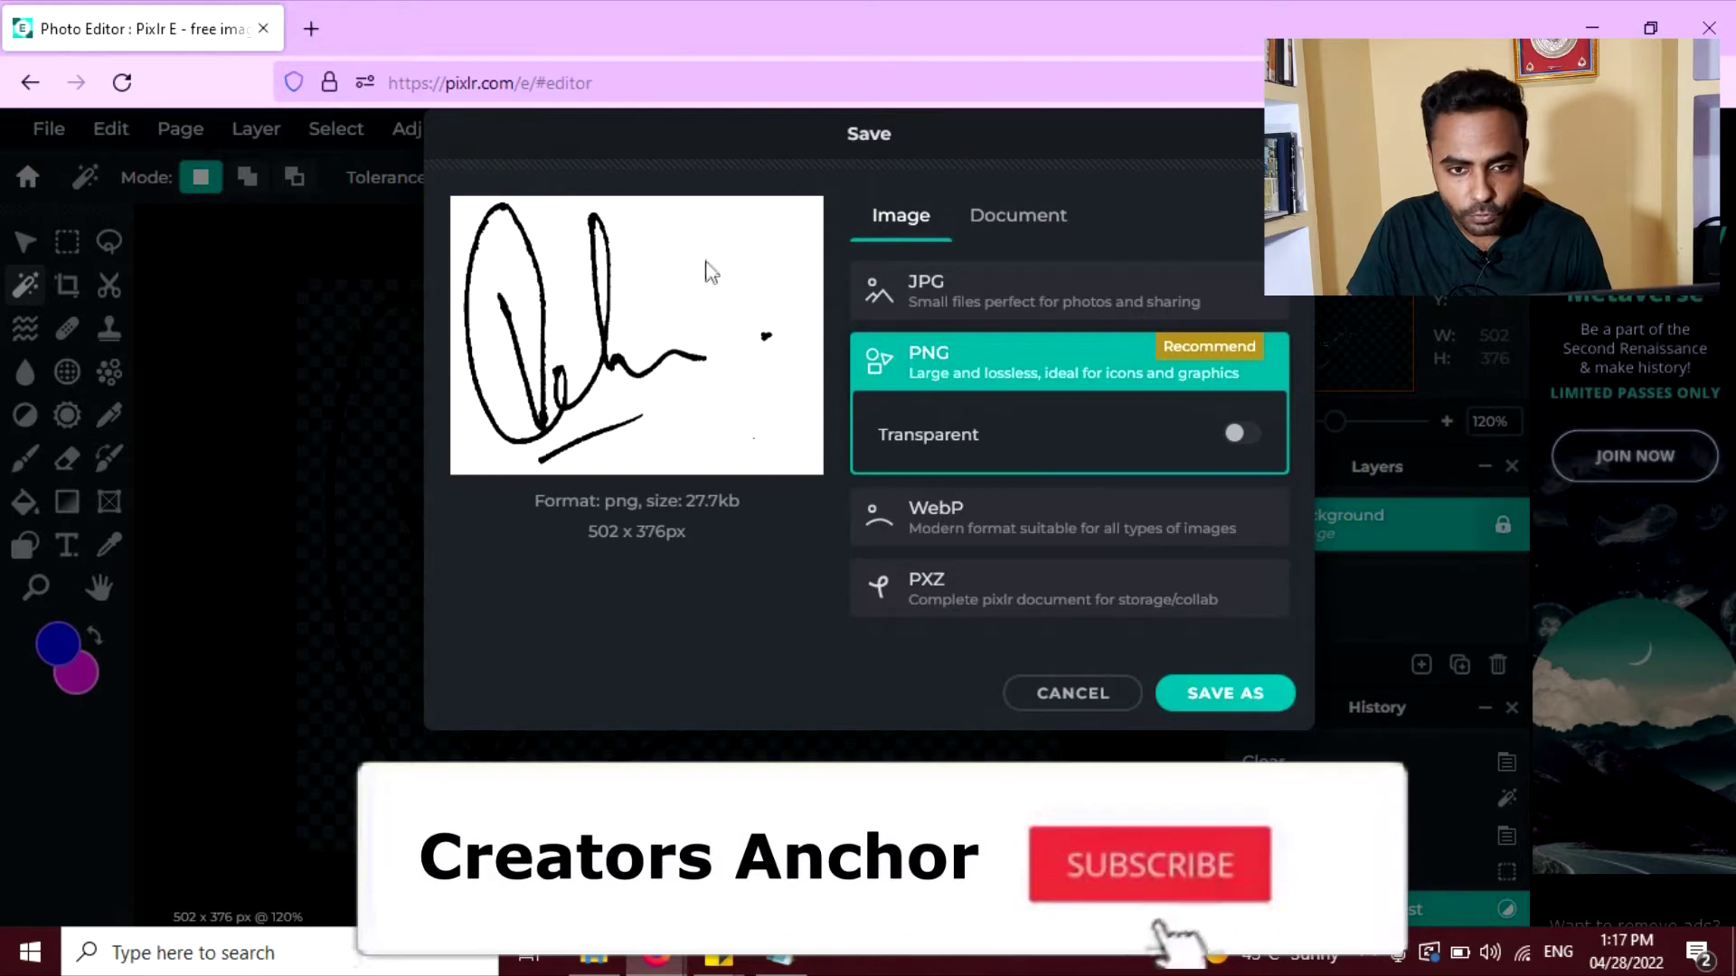
{"action": "left_click", "coordinate": [1239, 436]}
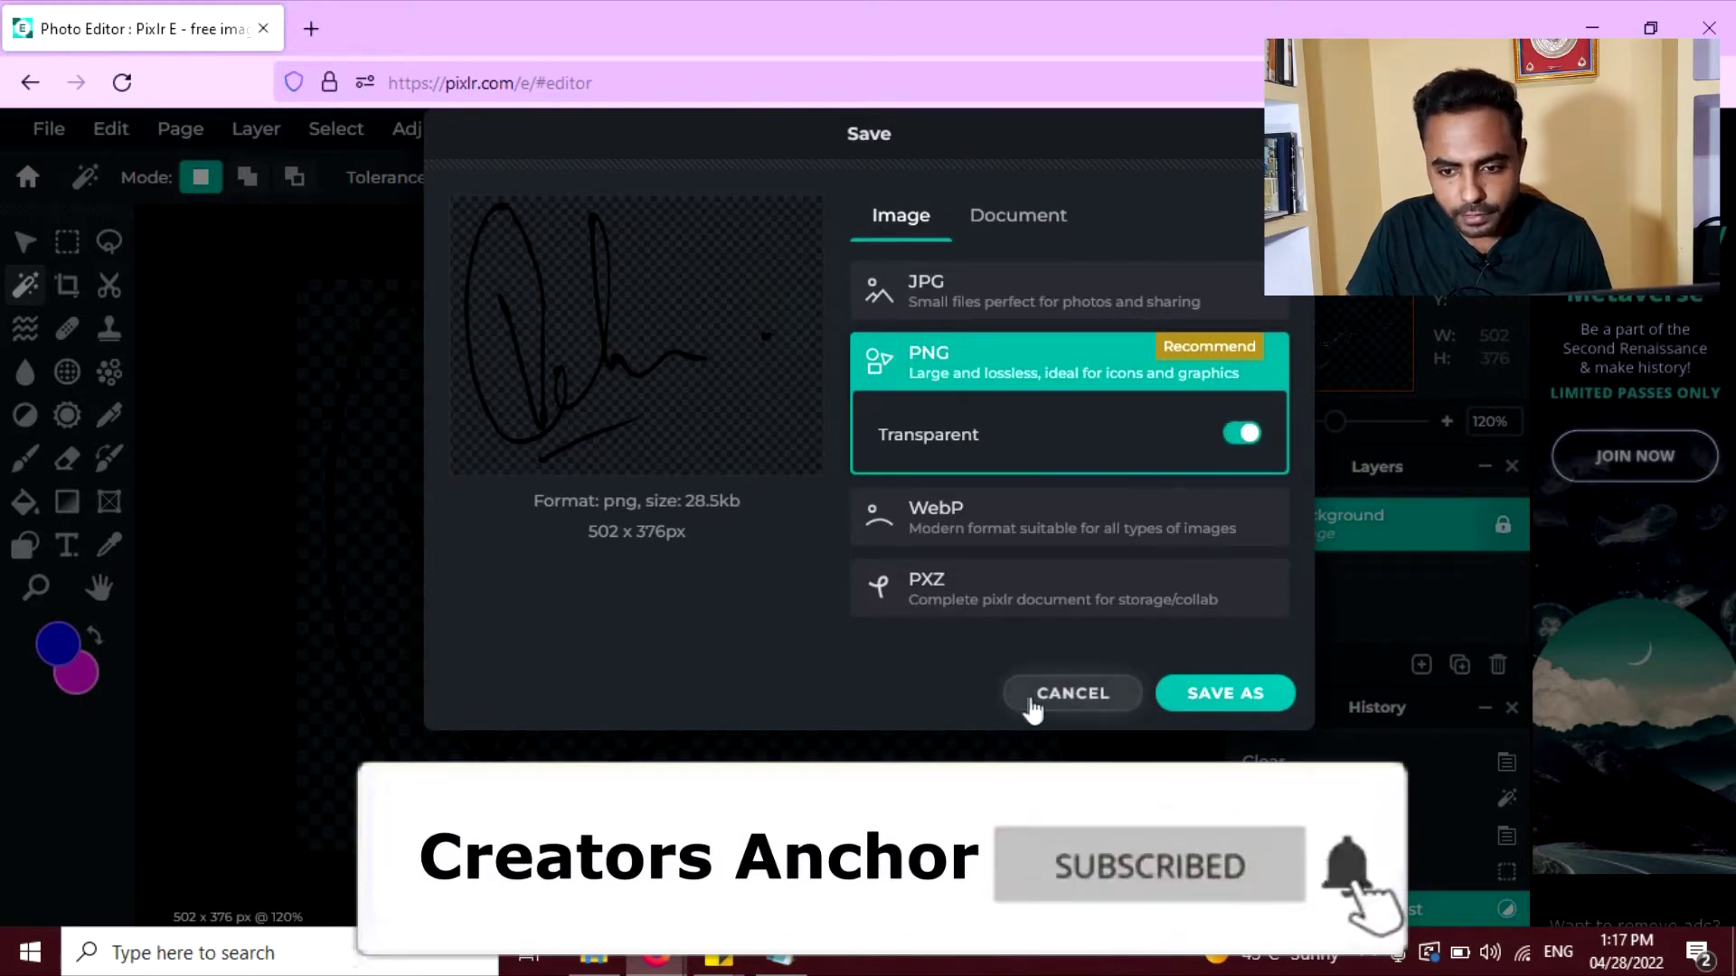
Save the file as 'Digital Signature', then close the downloads list and the ad
{"action": "left_click", "coordinate": [1247, 696]}
{"action": "left_click_drag", "start_coordinate": [963, 517], "coordinate": [495, 527]}
{"action": "type", "text": "Digi"}
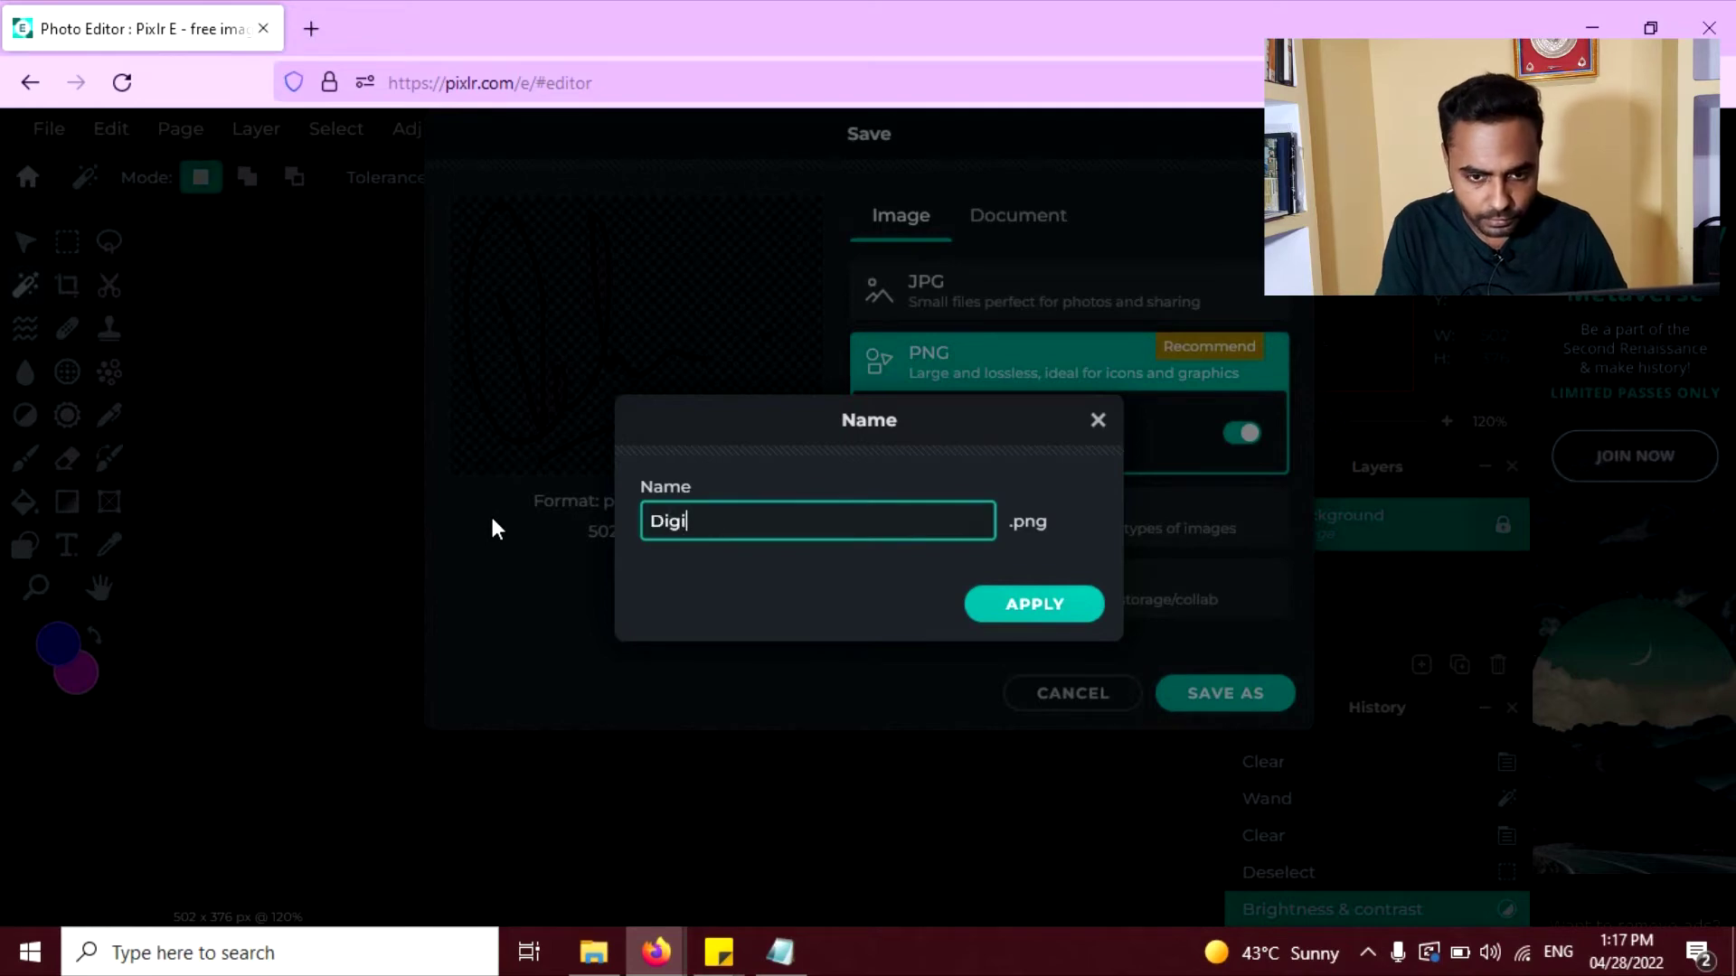
{"action": "type", "text": "tal Signature"}
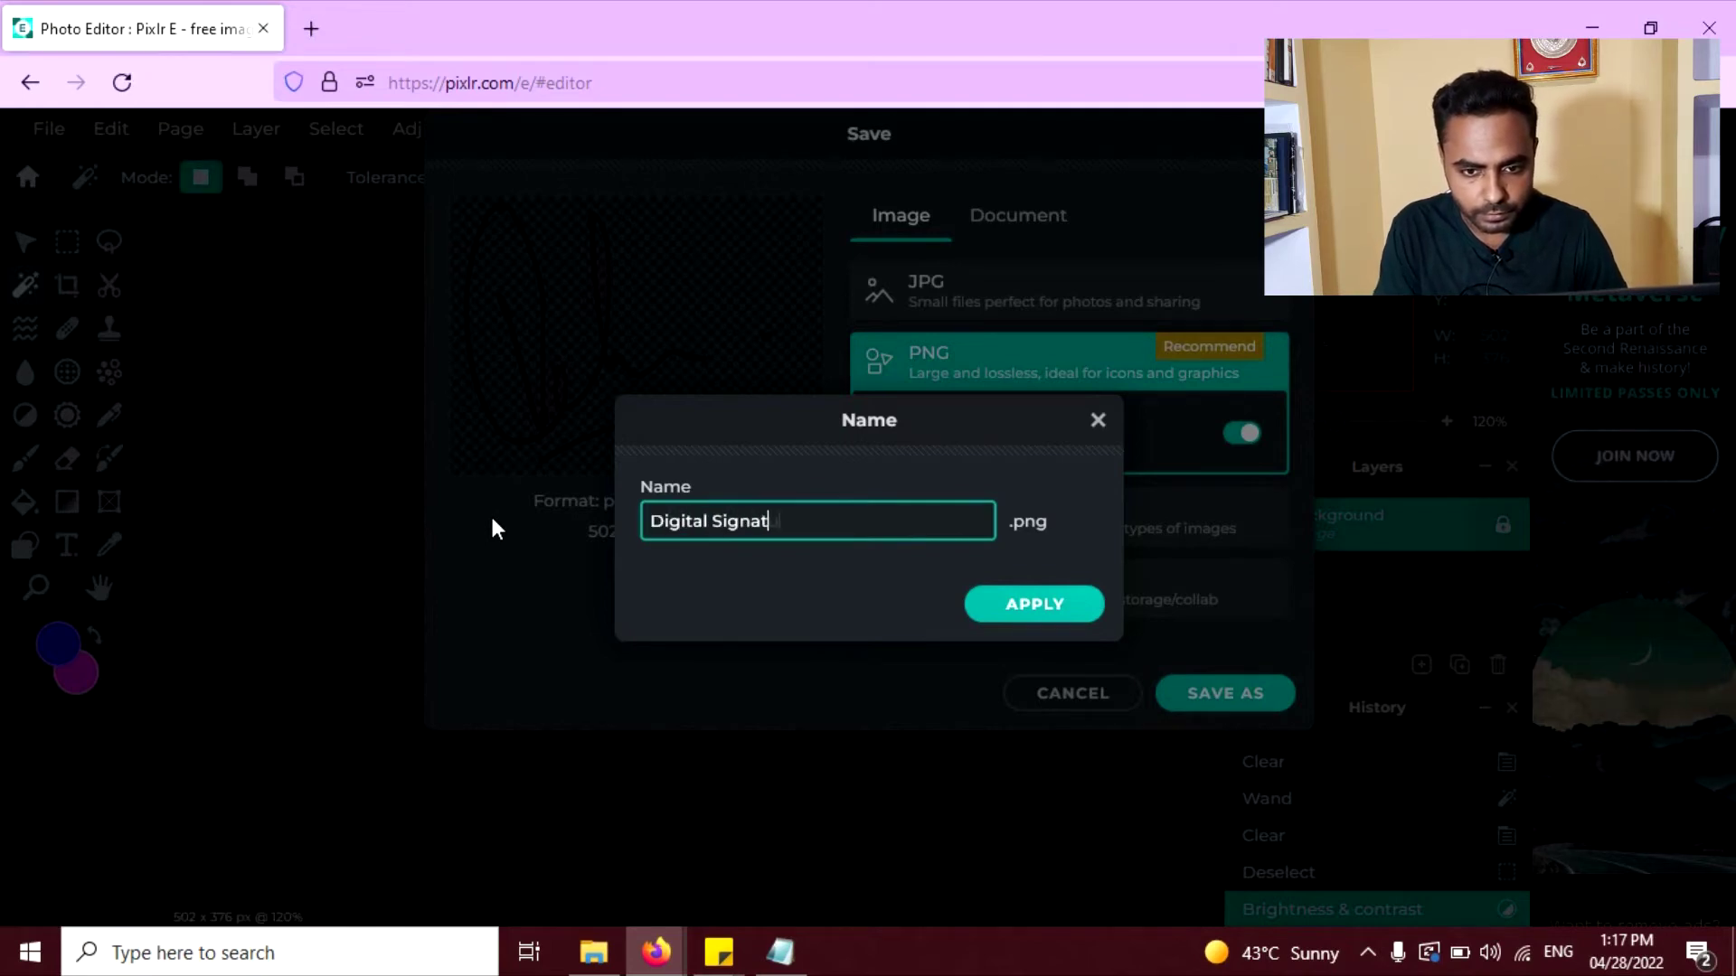
{"action": "left_click", "coordinate": [1065, 608]}
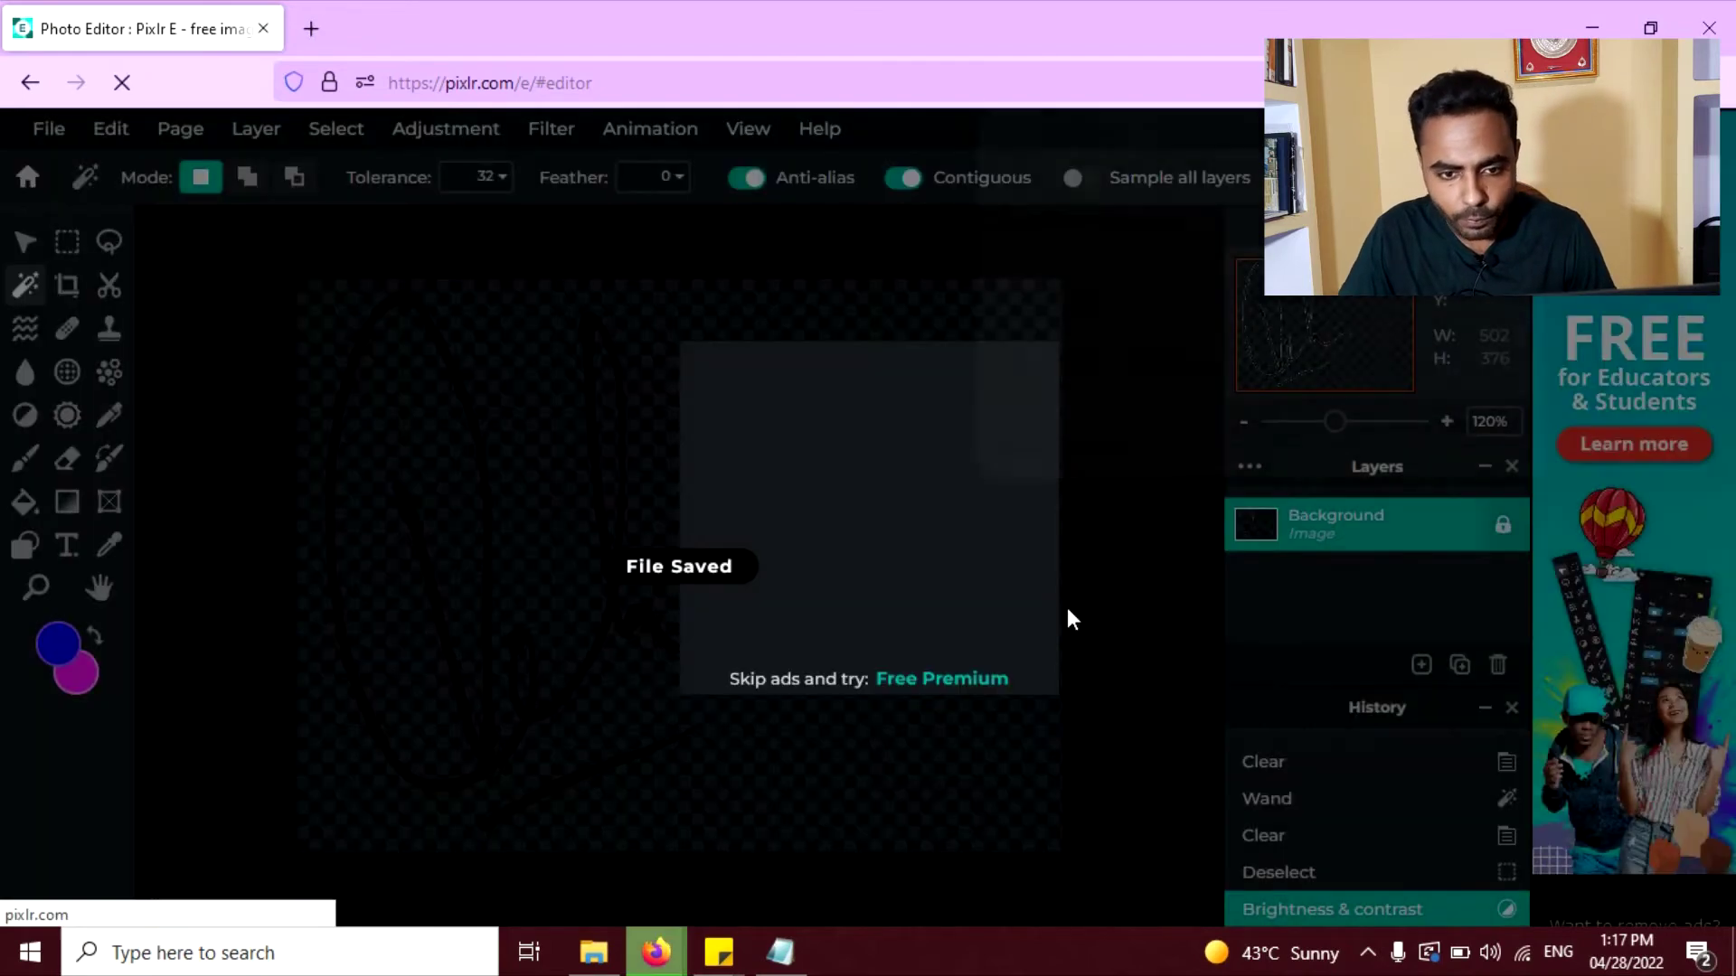
{"action": "left_click", "coordinate": [884, 9]}
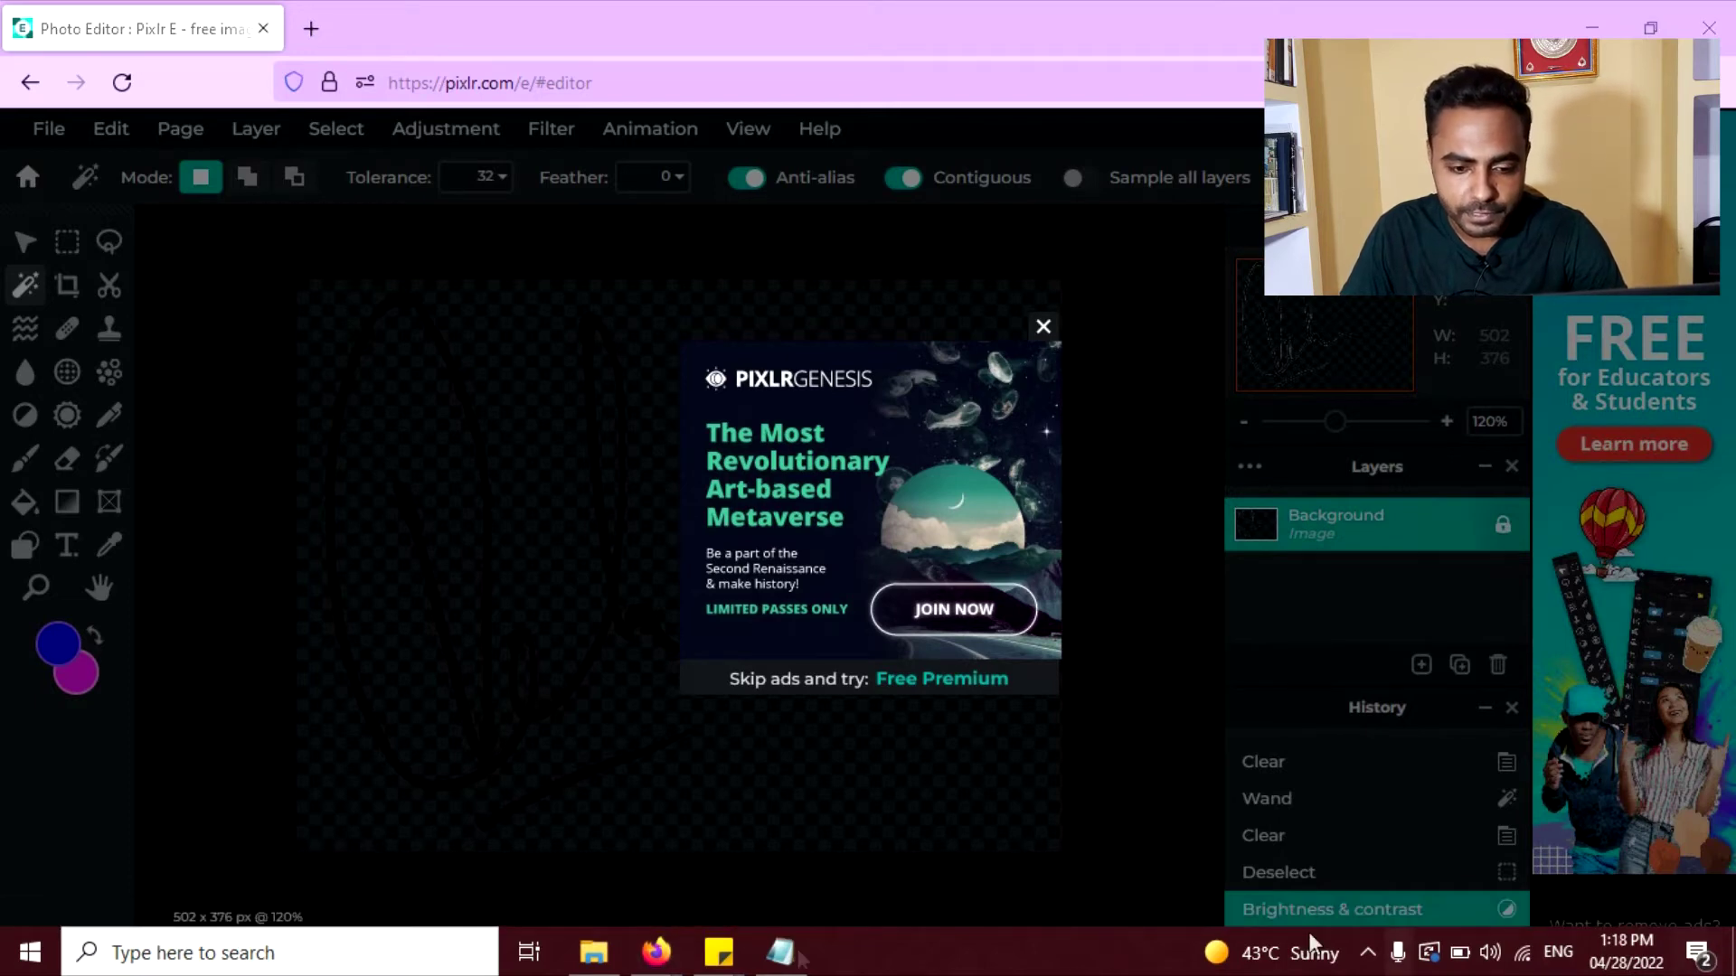
{"action": "left_click", "coordinate": [1042, 326]}
Launch Microsoft Word from Windows search and create a blank document
{"action": "key", "text": "super"}
{"action": "type", "text": "word"}
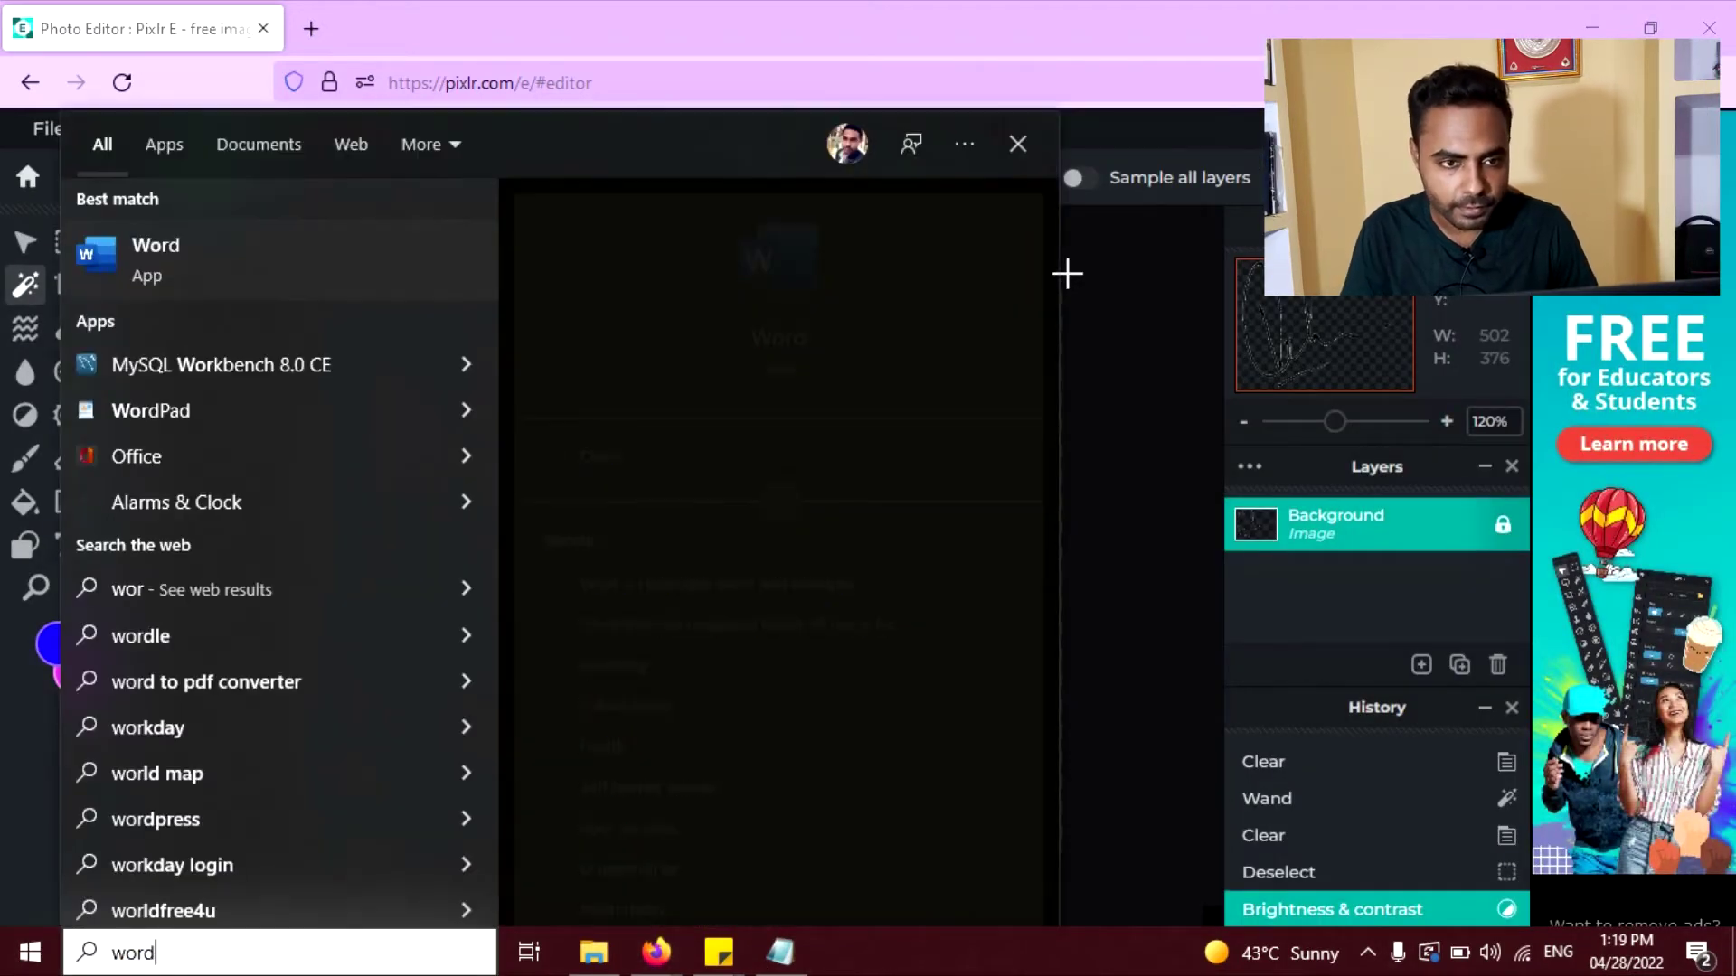
{"action": "key", "text": "Return"}
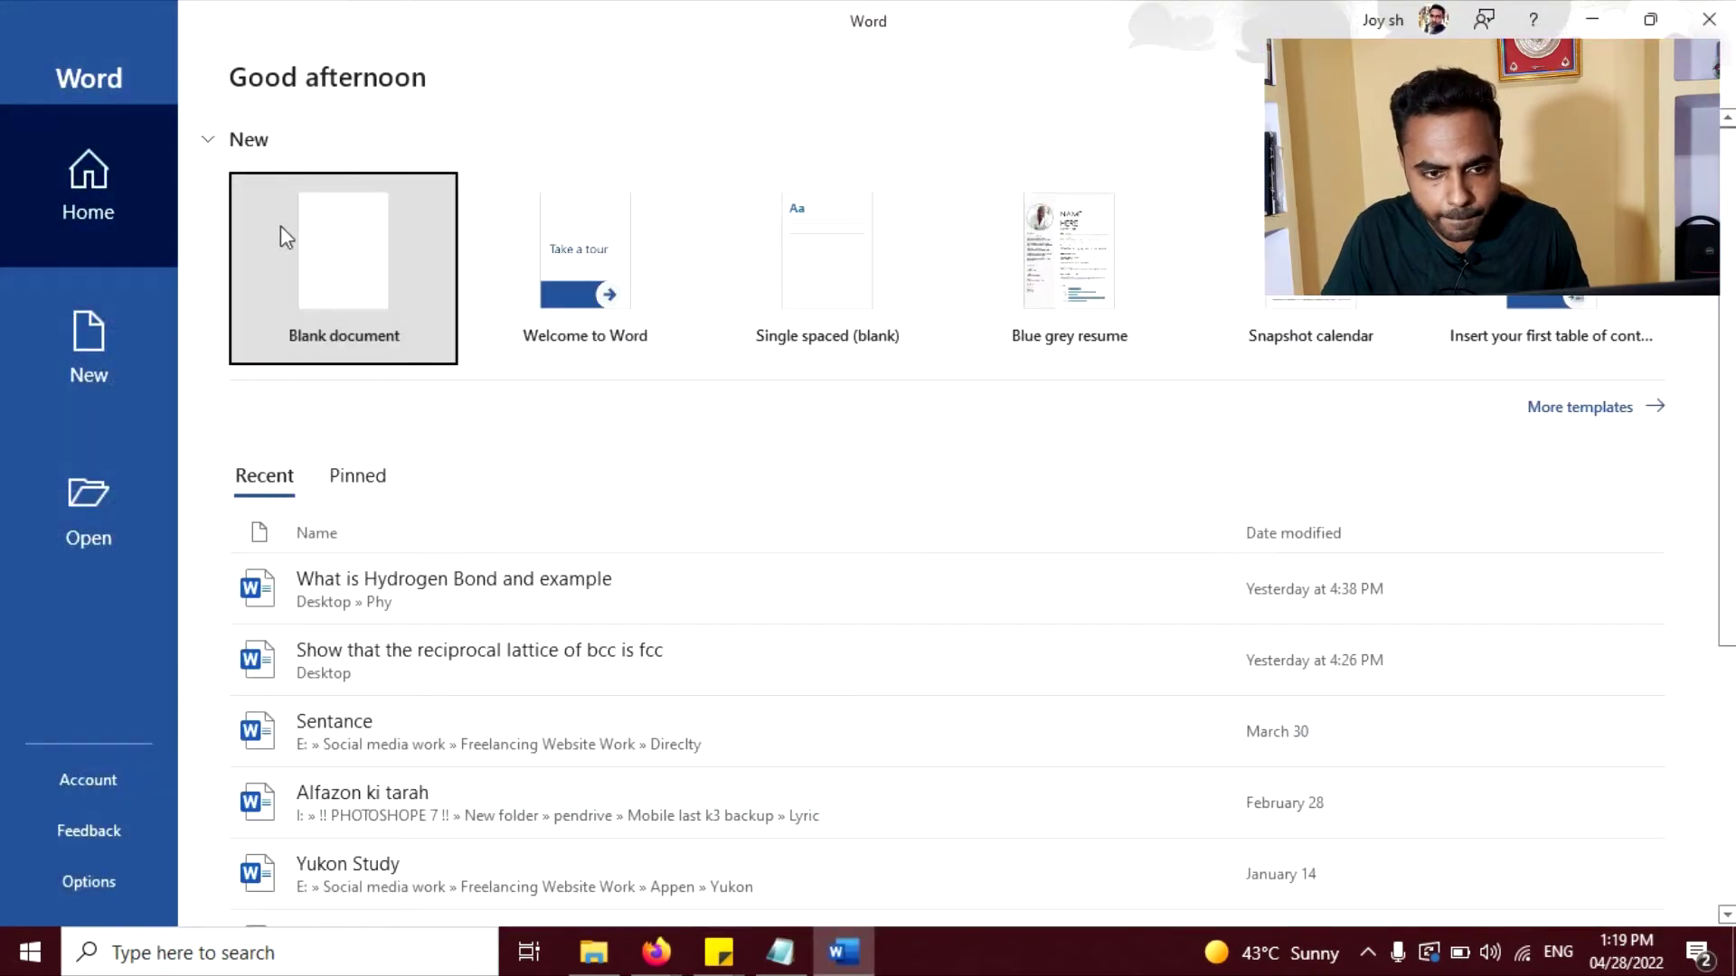
{"action": "left_click", "coordinate": [280, 228]}
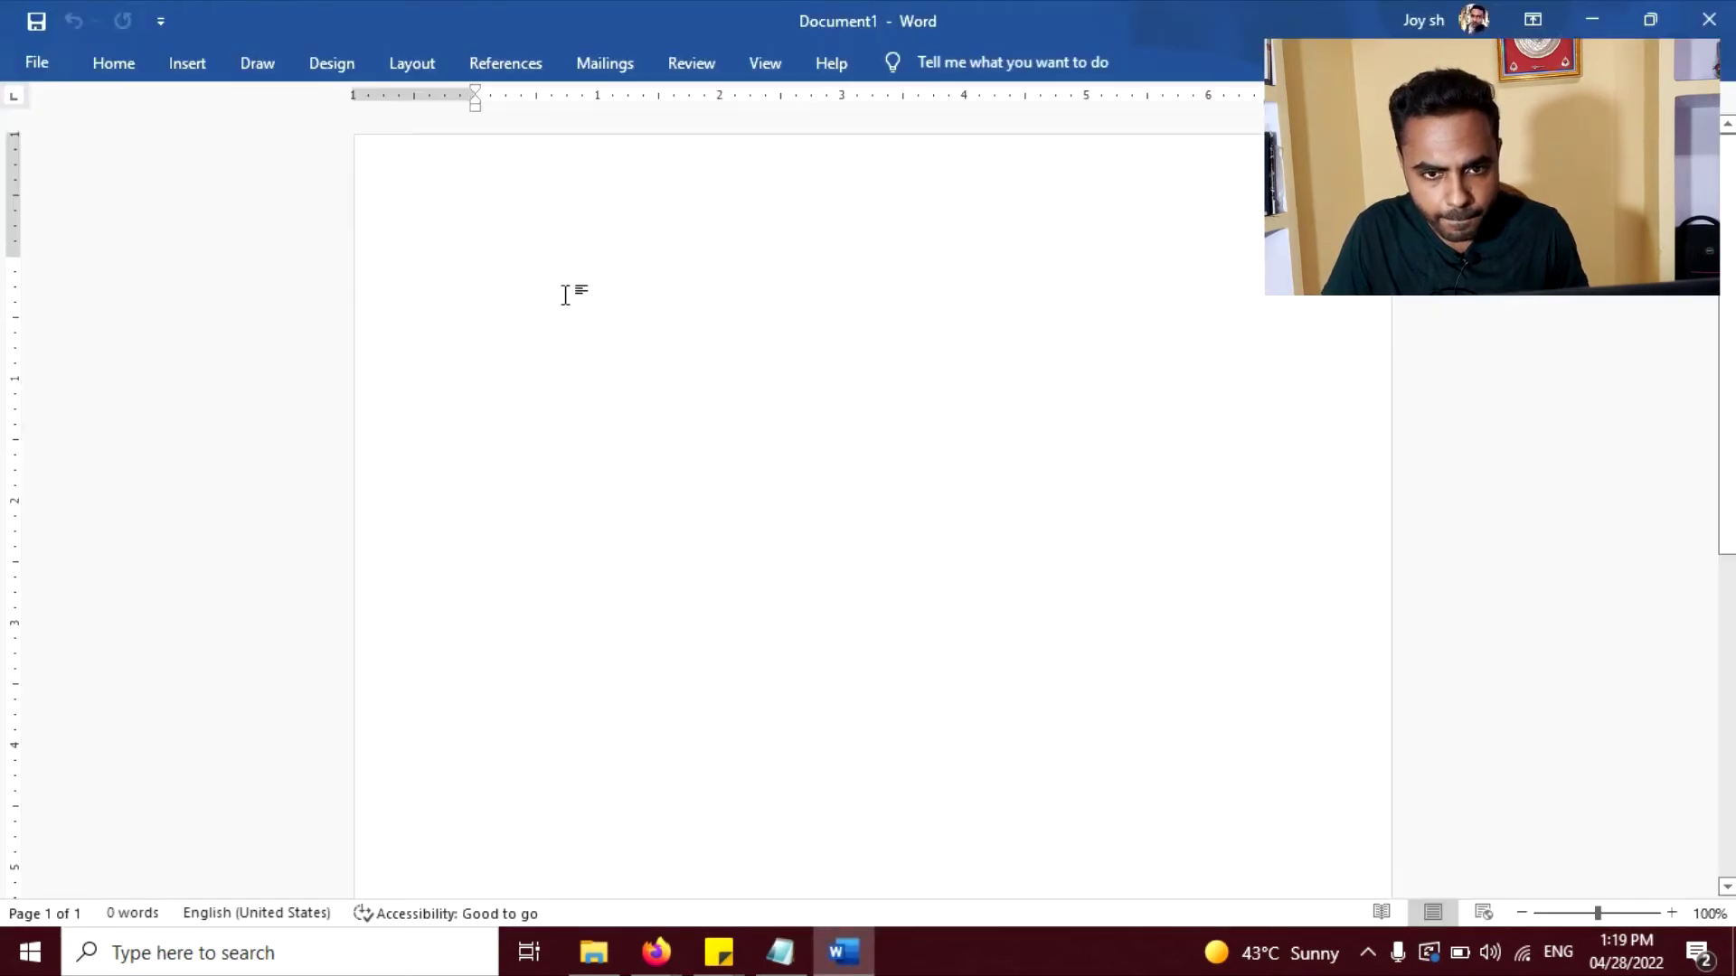
Paste the complaint letter and delete the sender's name line below 'Sincerely,'
{"action": "type", "text": "To Whom It May Concern: I am writing this letter to bring to your attention who unsatisfied I am with your company’s customer service. On the morning of October 1, 2020, I made a call to your company’s customer service line and was treated rather rudely. It is appalling to me that a company with your standing would allow such unprofessionalism to take place. I have been a faithful client to your store, and feel completely devastated by this behavior. I expect your full cooperation and hope this issue can be resolved. Sincerely, Jane Smith"}
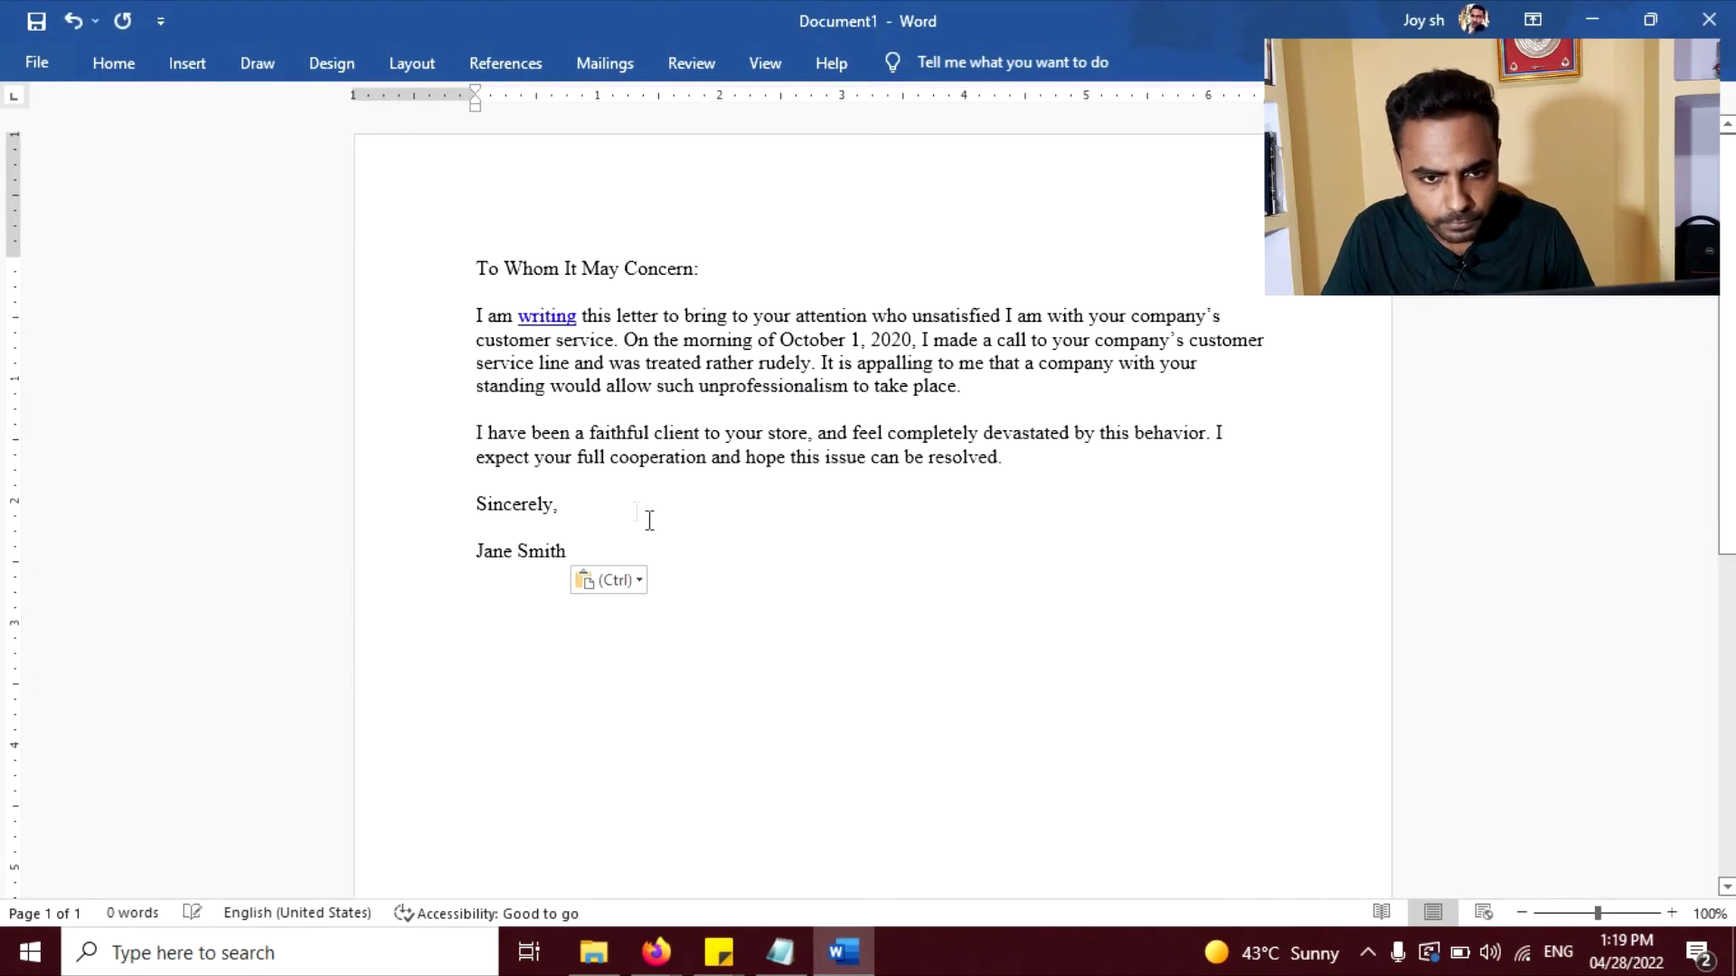
{"action": "left_click_drag", "start_coordinate": [589, 535], "coordinate": [418, 543]}
{"action": "key", "text": "BackSpace"}
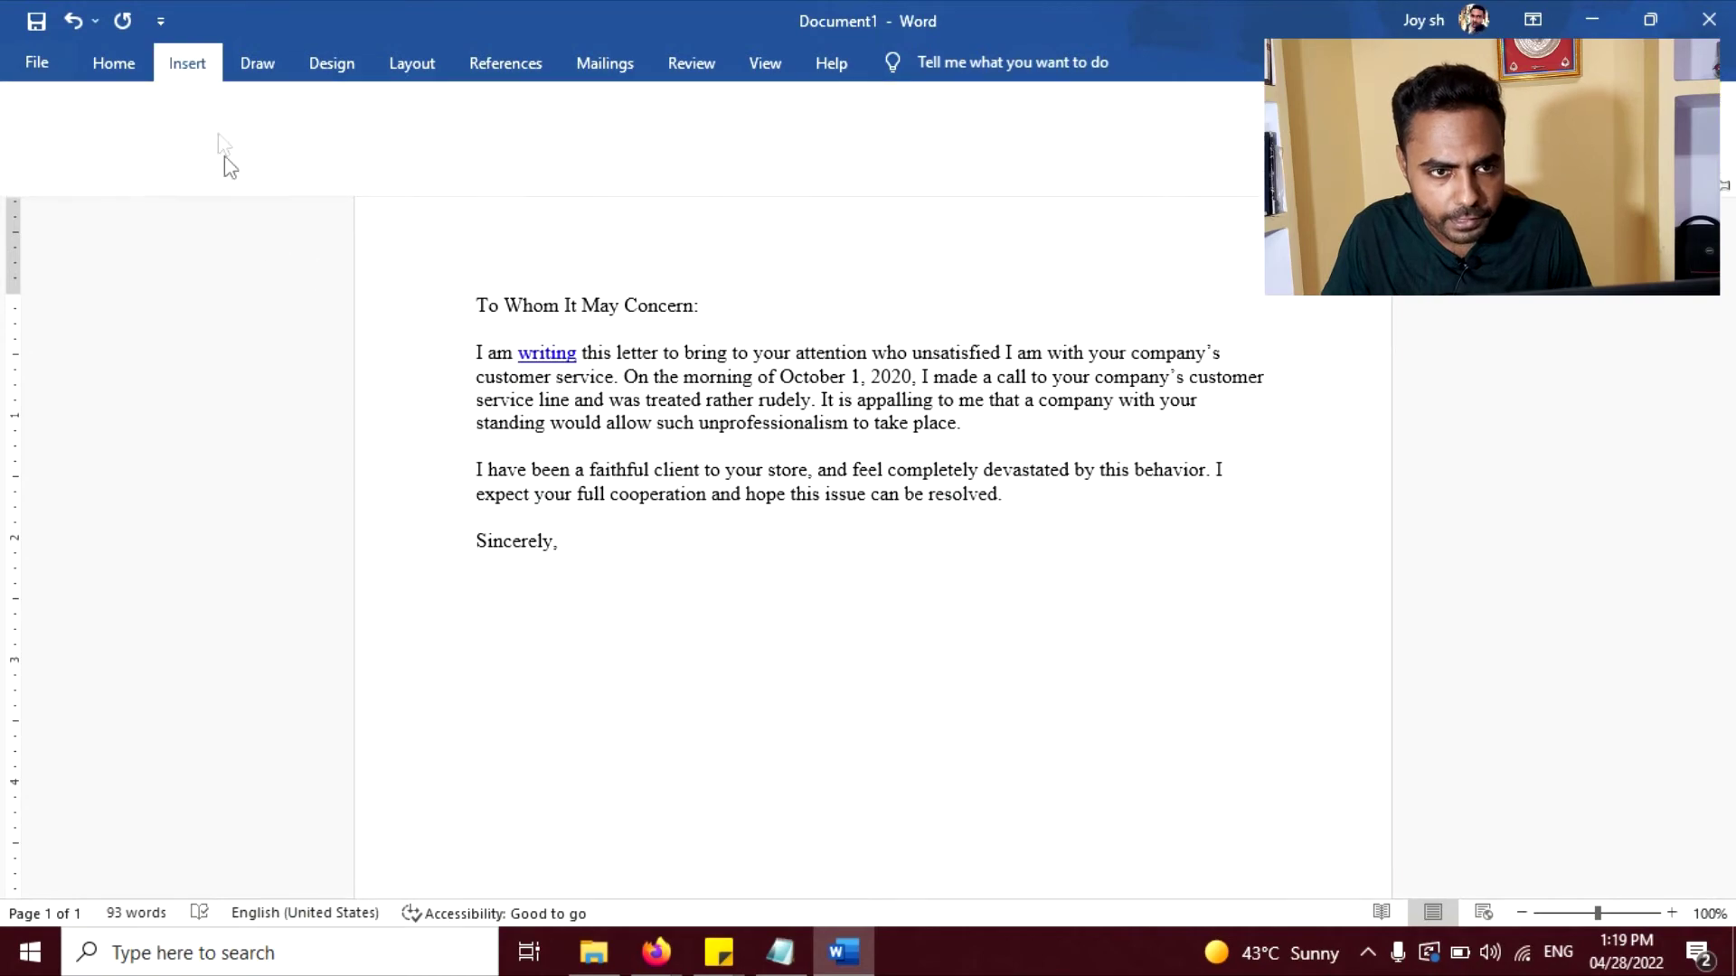
{"action": "left_click", "coordinate": [184, 61]}
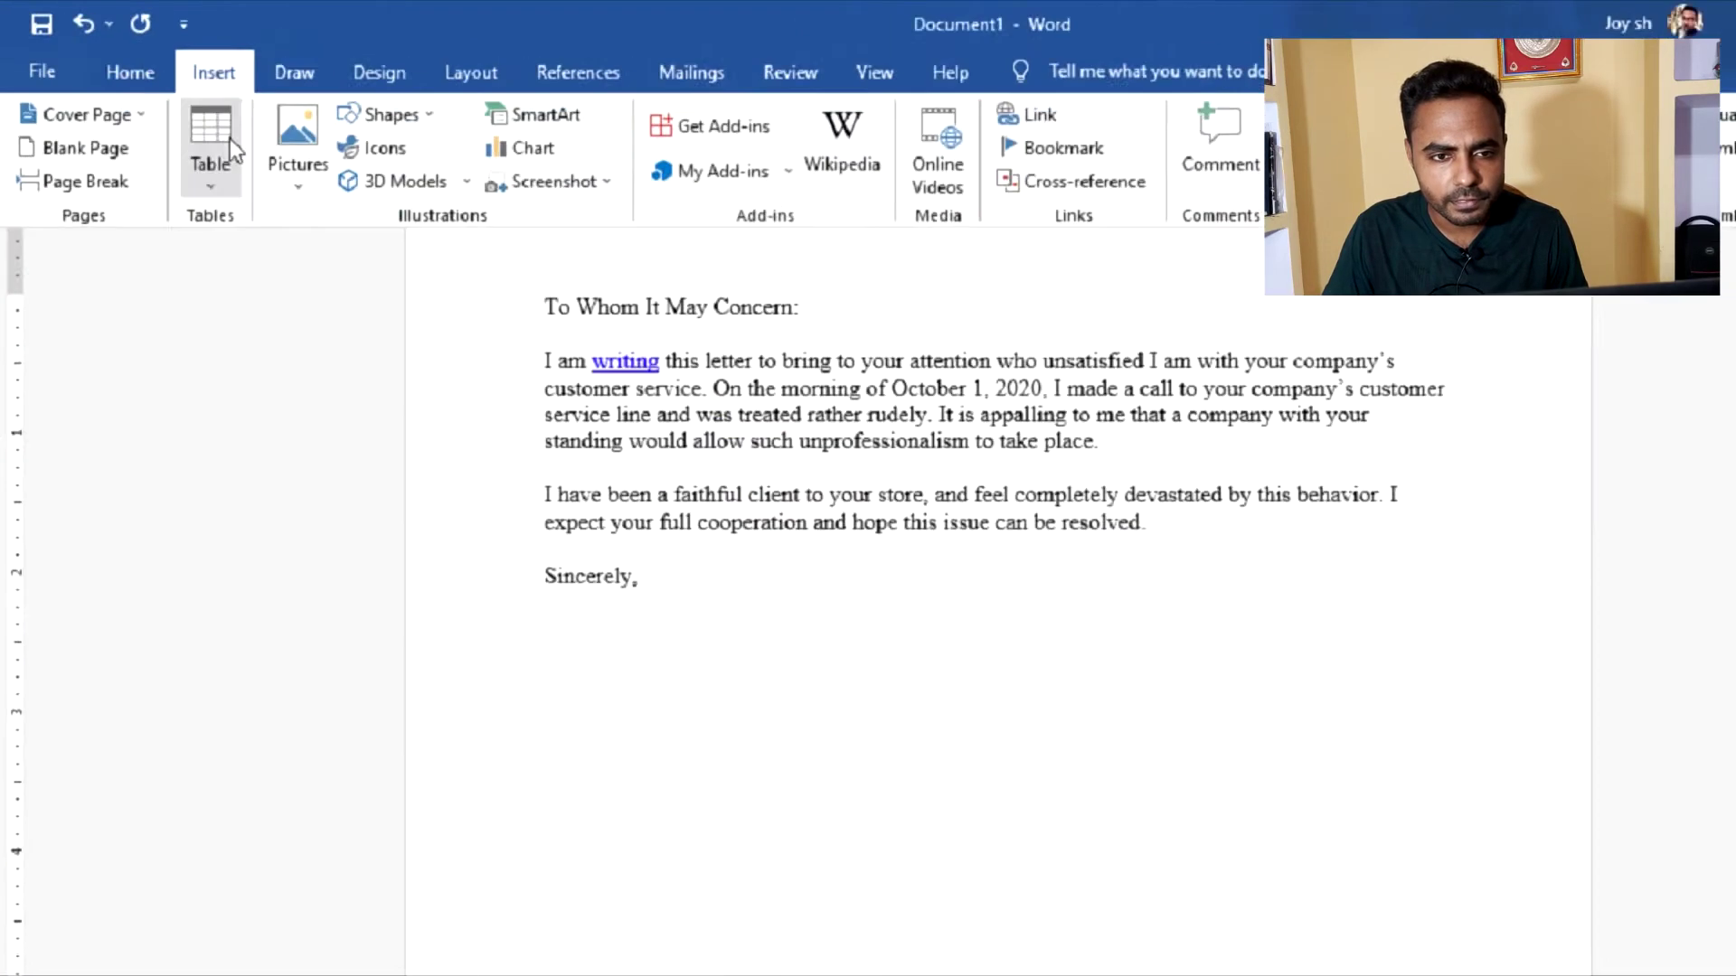
Insert the Digital Signature image from the Downloads folder into the letter
{"action": "left_click", "coordinate": [306, 185]}
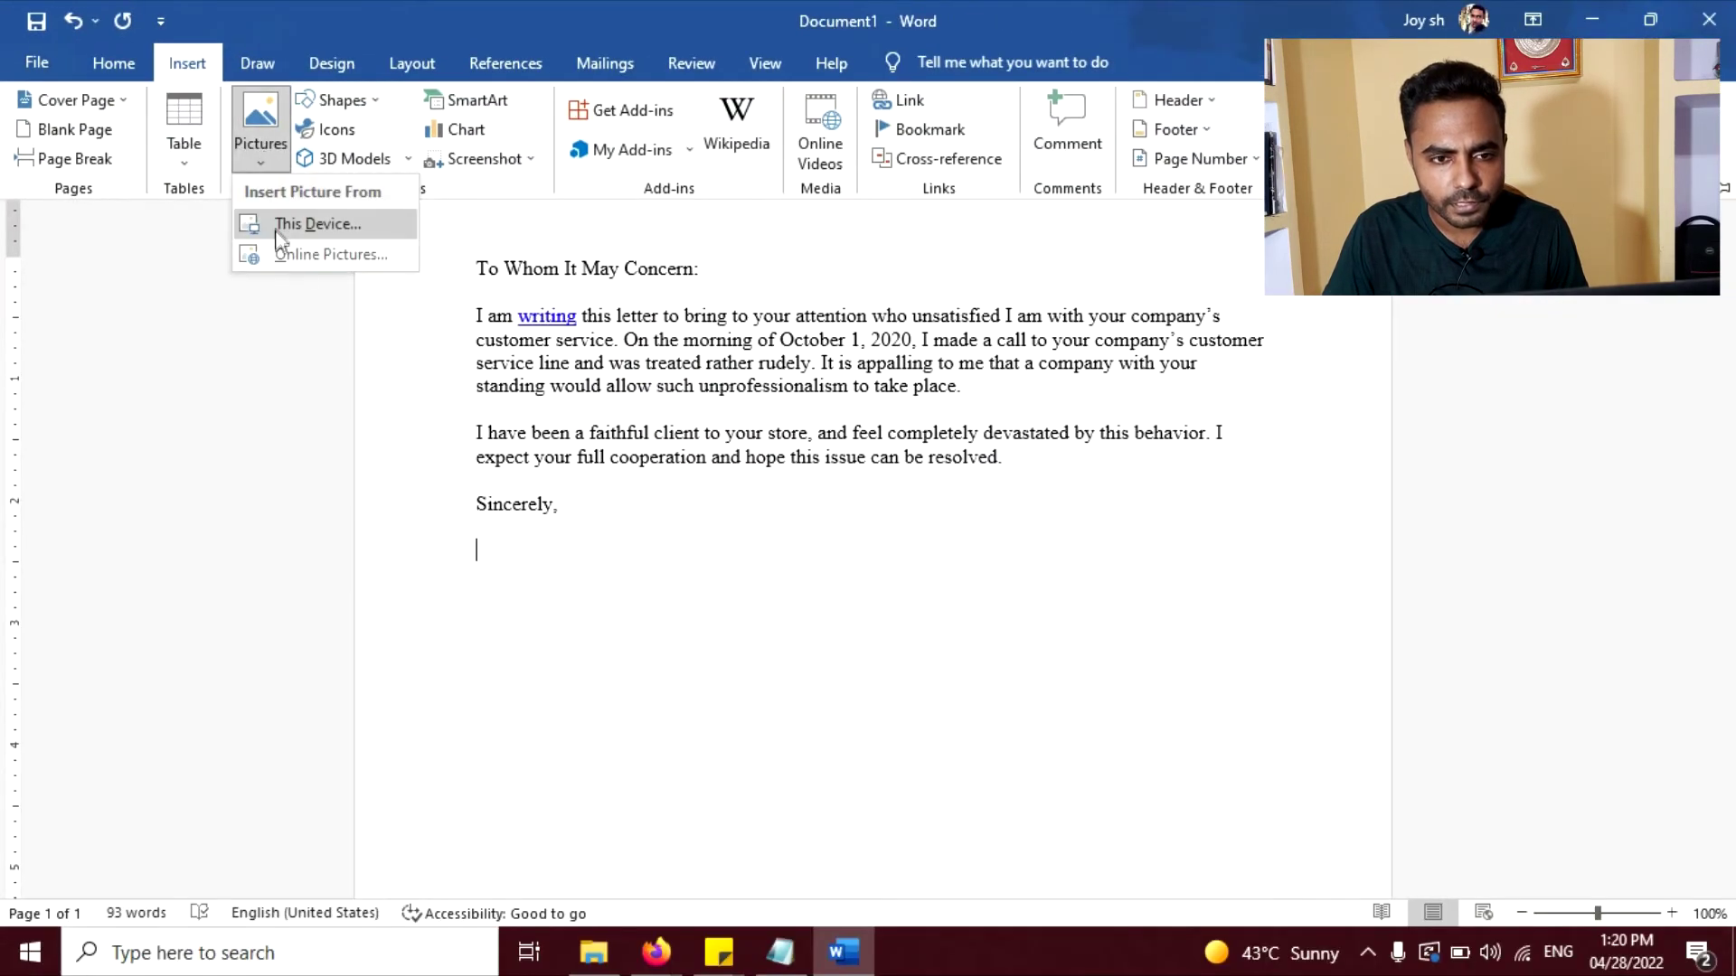
{"action": "left_click", "coordinate": [277, 231]}
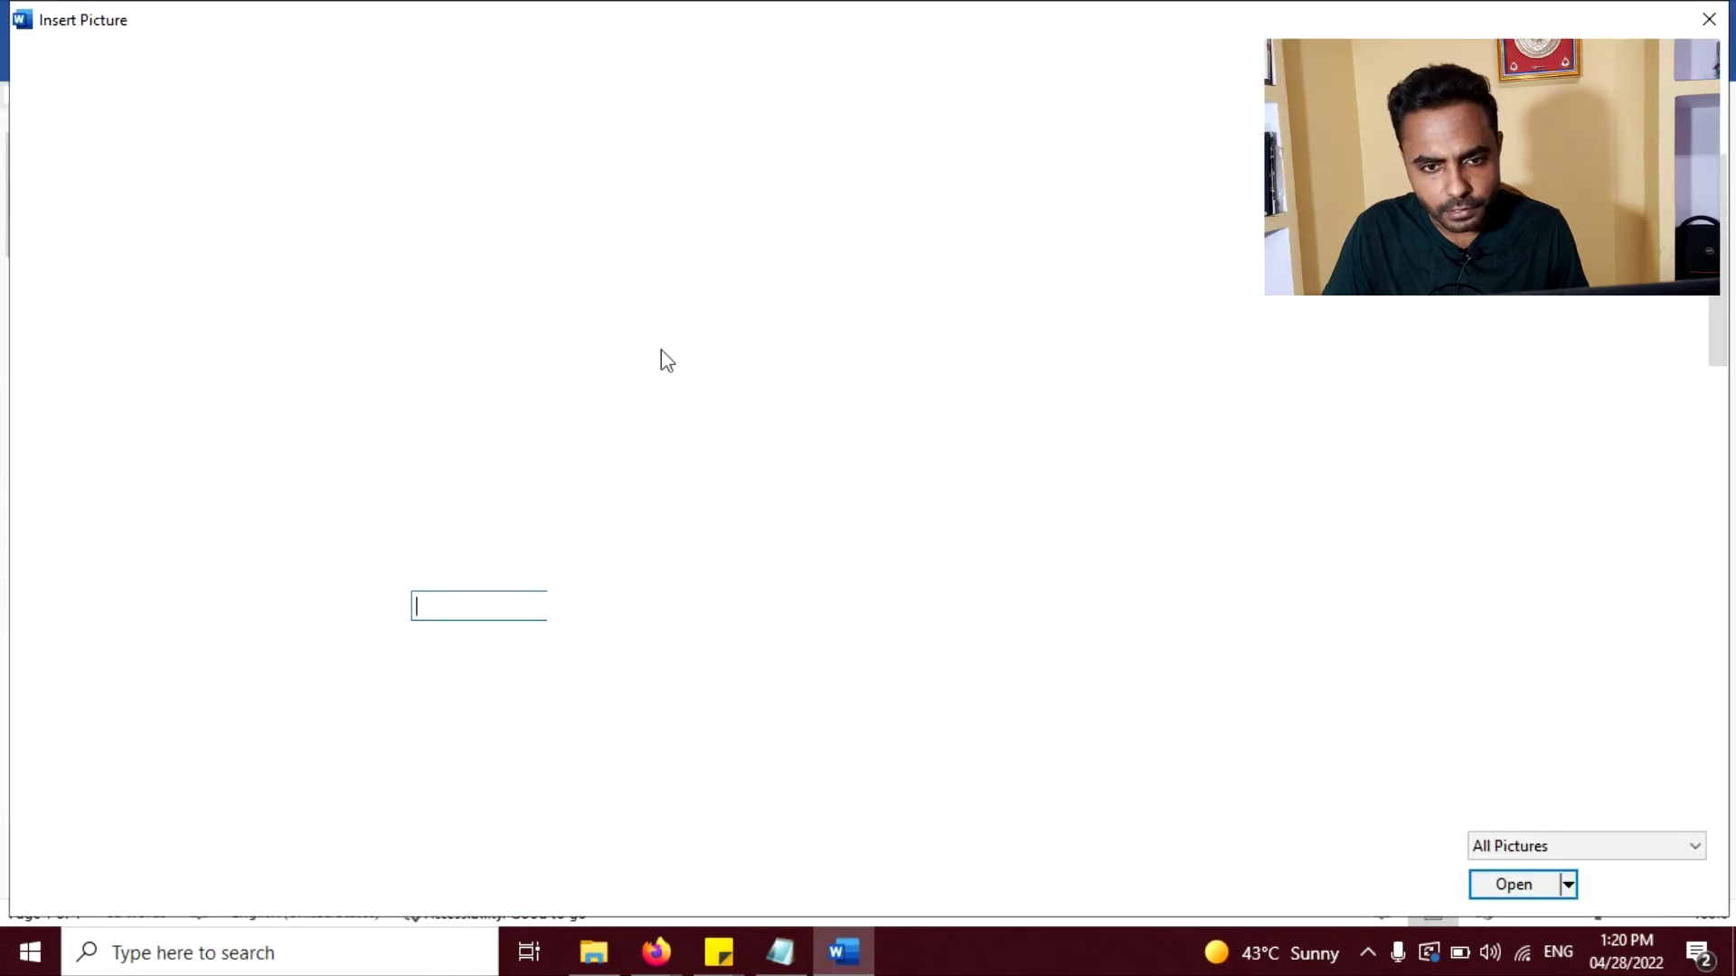
{"action": "left_click", "coordinate": [193, 627]}
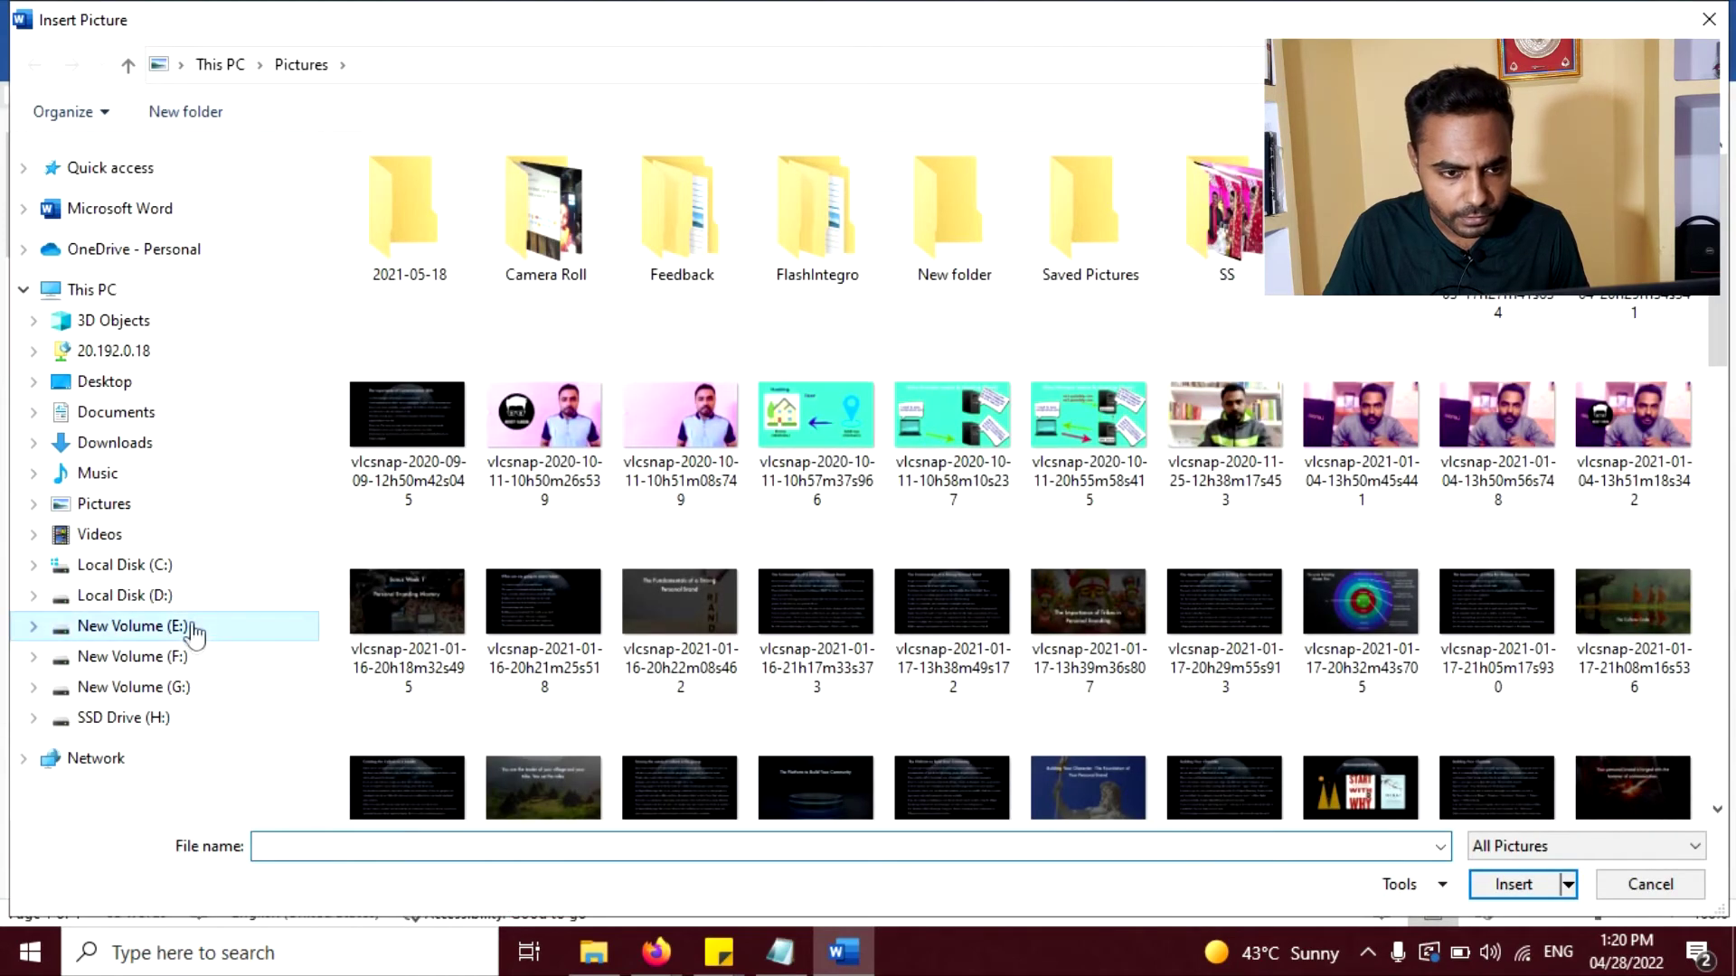
{"action": "left_click", "coordinate": [165, 442]}
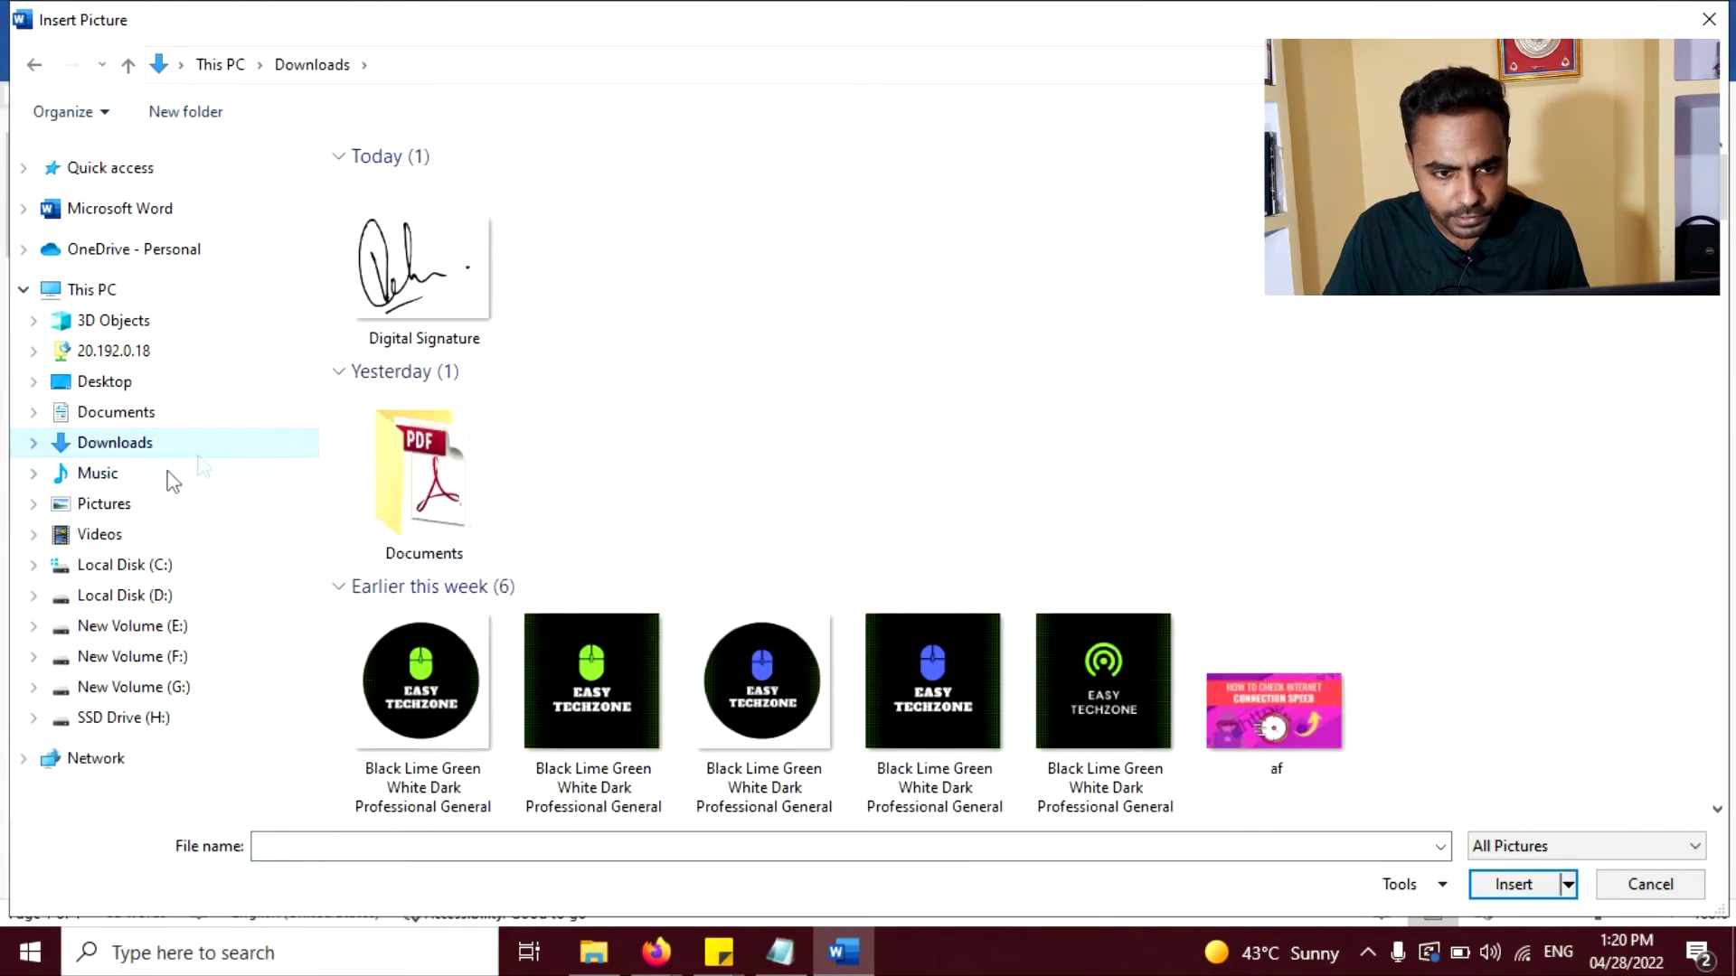
{"action": "double_click", "coordinate": [430, 256]}
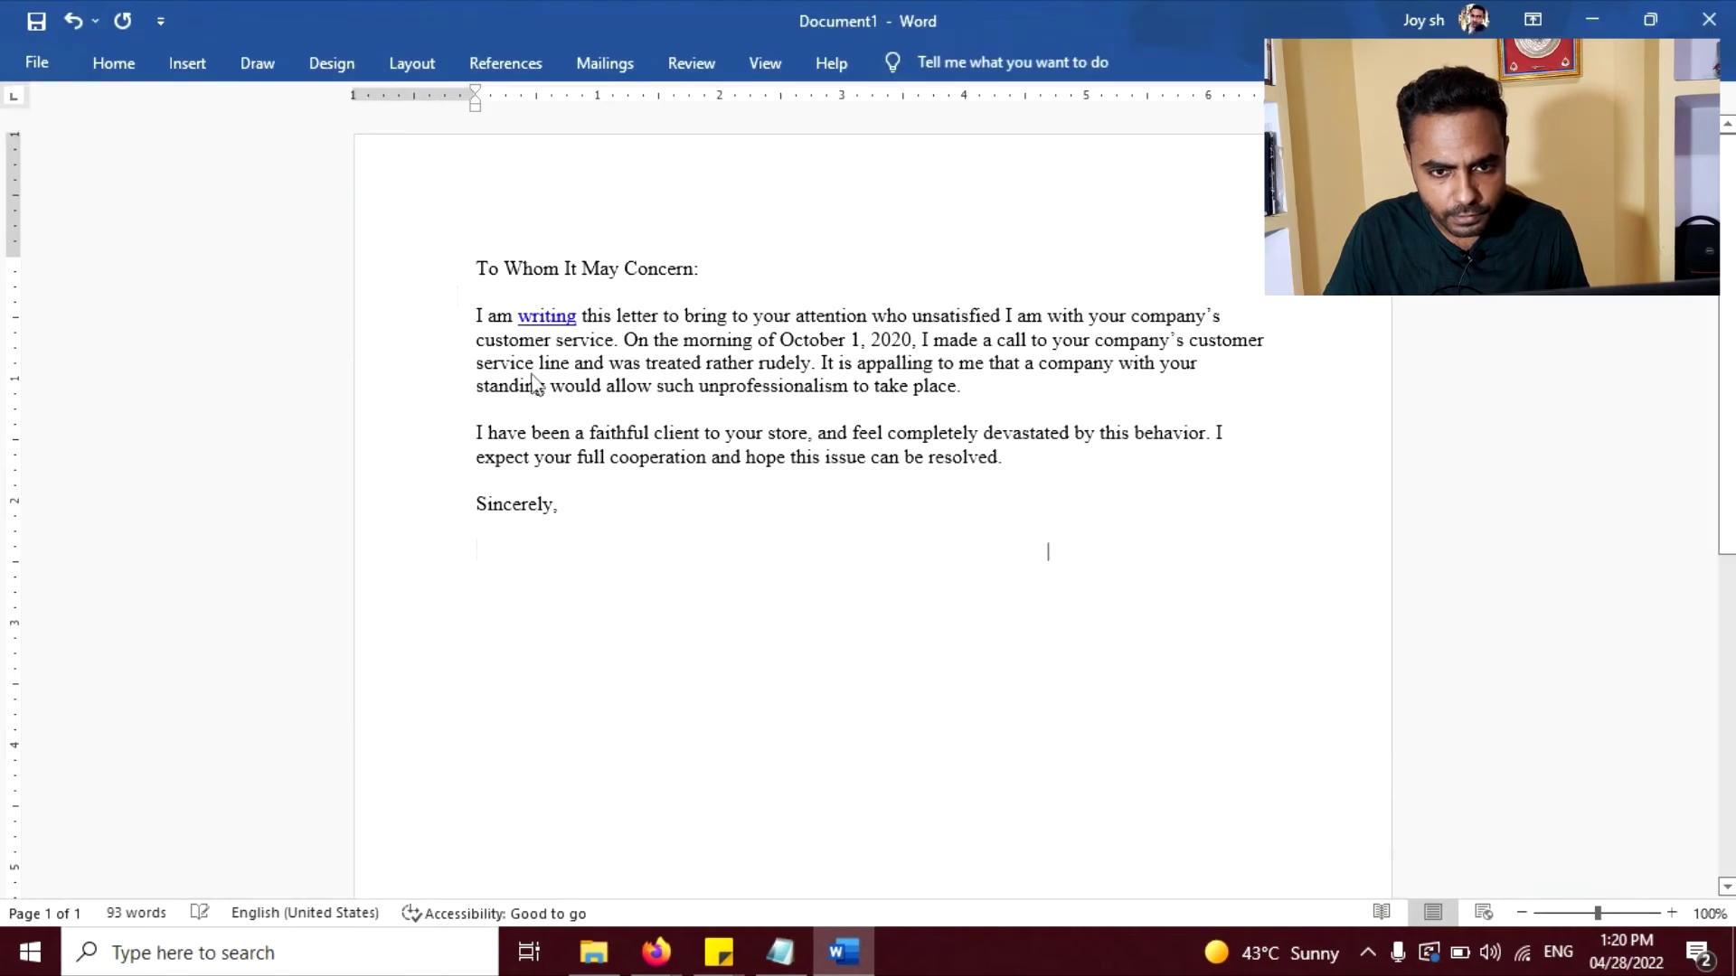
Shrink the signature image to a small size below 'Sincerely,'
{"action": "scroll", "coordinate": [1075, 750], "scroll_direction": "down", "scroll_amount": 3}
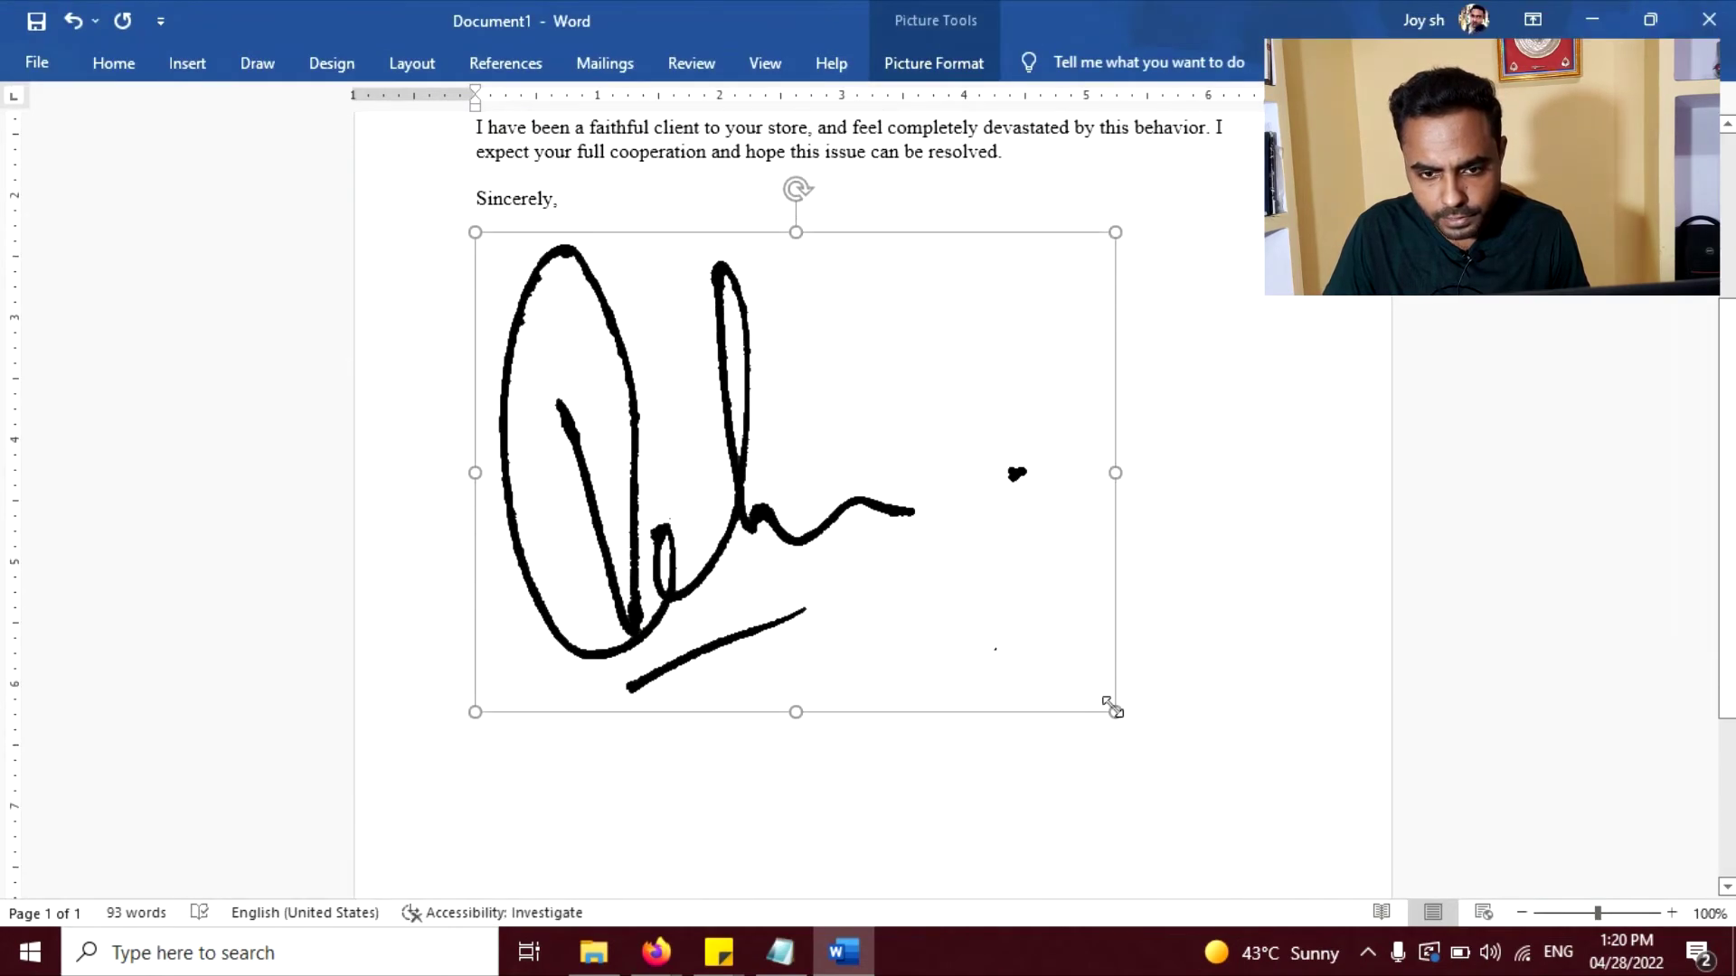
{"action": "left_click_drag", "start_coordinate": [1114, 707], "coordinate": [610, 285]}
{"action": "left_click", "coordinate": [772, 302]}
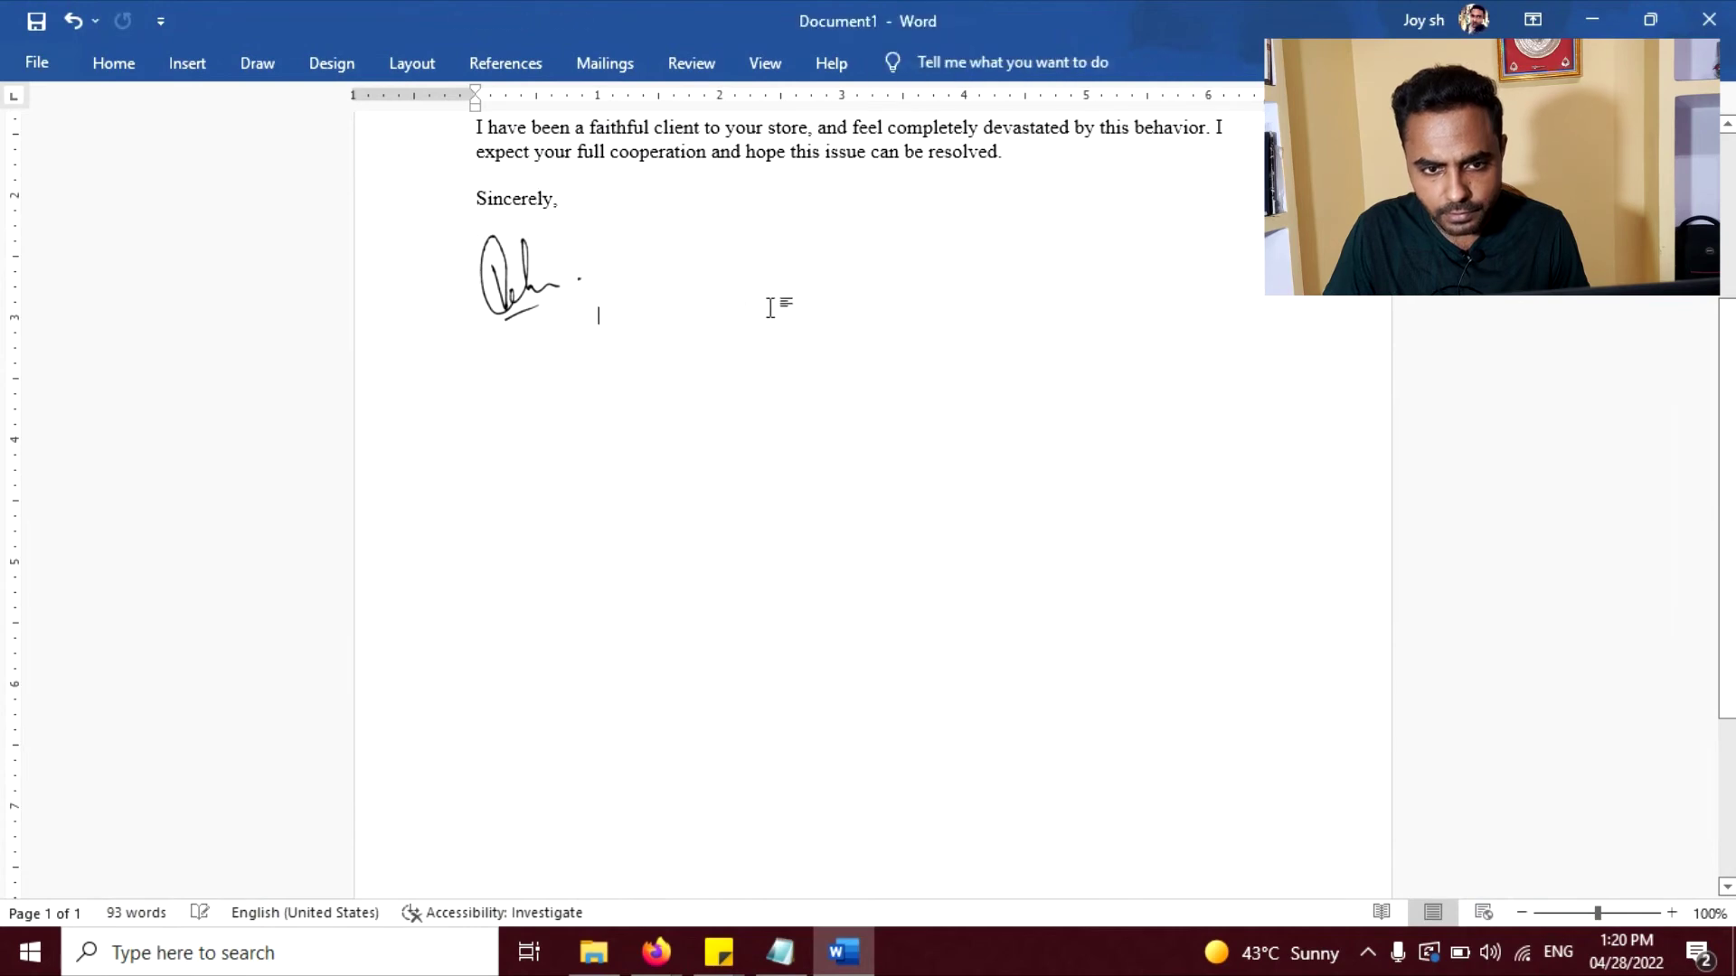
{"action": "scroll", "coordinate": [796, 344], "scroll_direction": "up", "scroll_amount": 4}
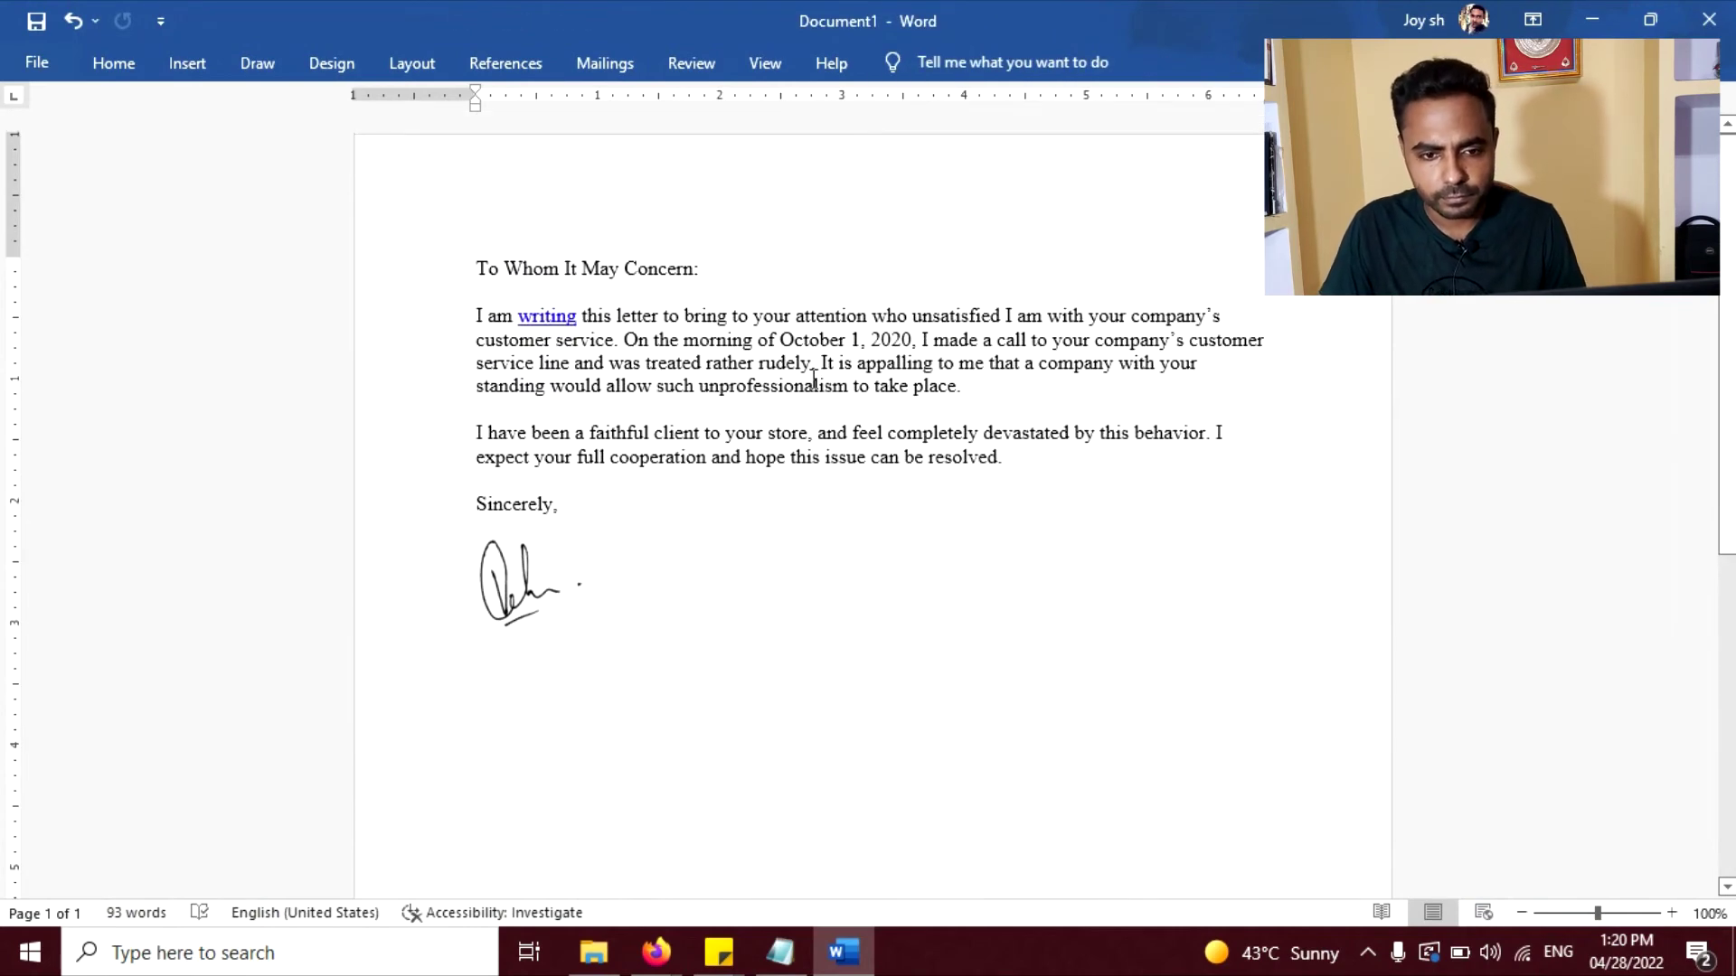